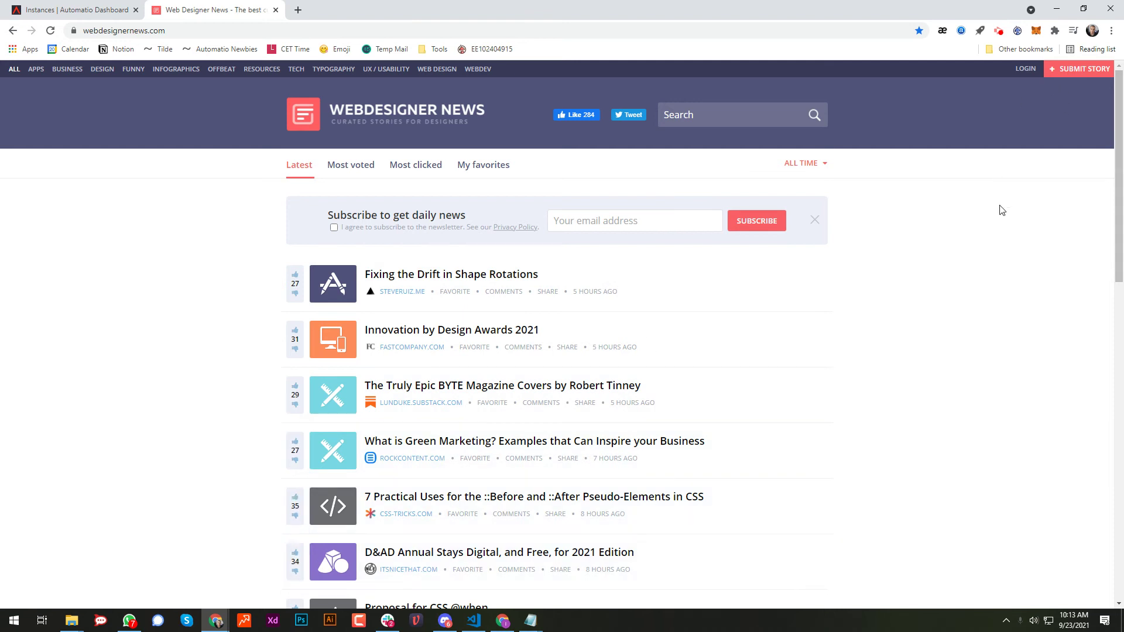
- Open the Automatio extension side panel on the Web Designer News page
{"action": "left_click", "coordinate": [1017, 32]}
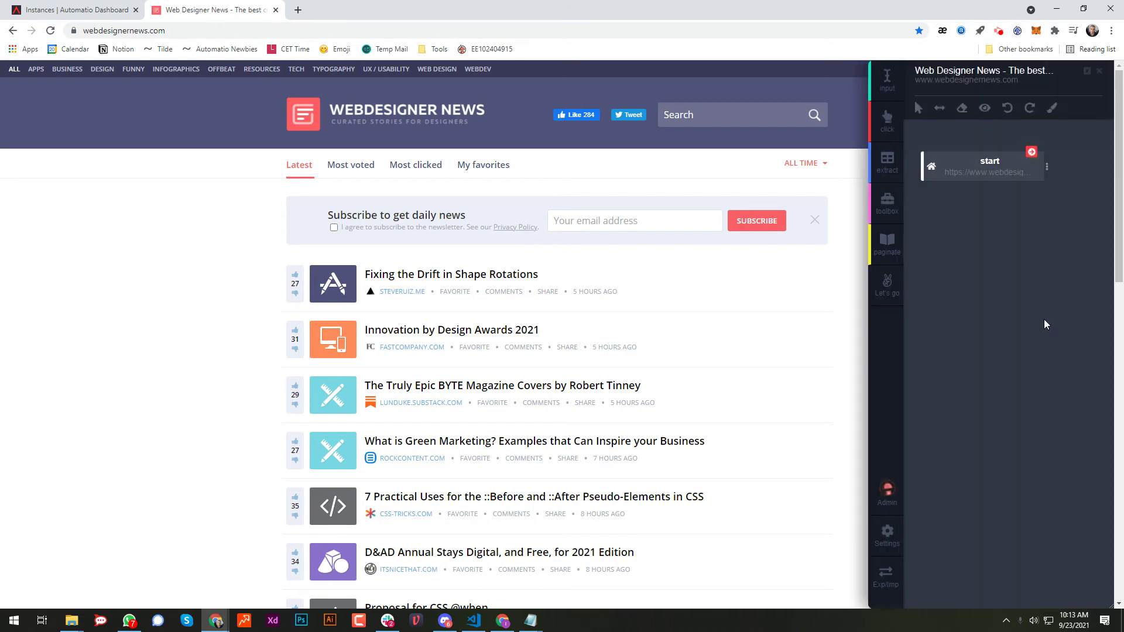
- Add a click step after start targeting the first article's upvote icon
{"action": "left_click", "coordinate": [887, 123]}
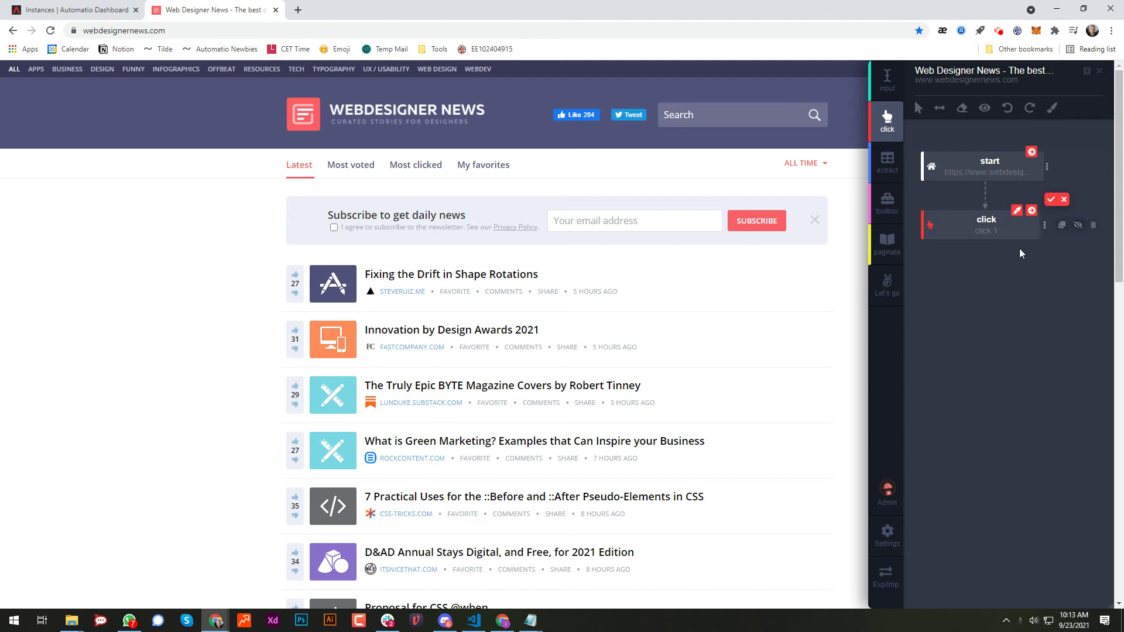
{"action": "mouse_move", "coordinate": [1036, 232]}
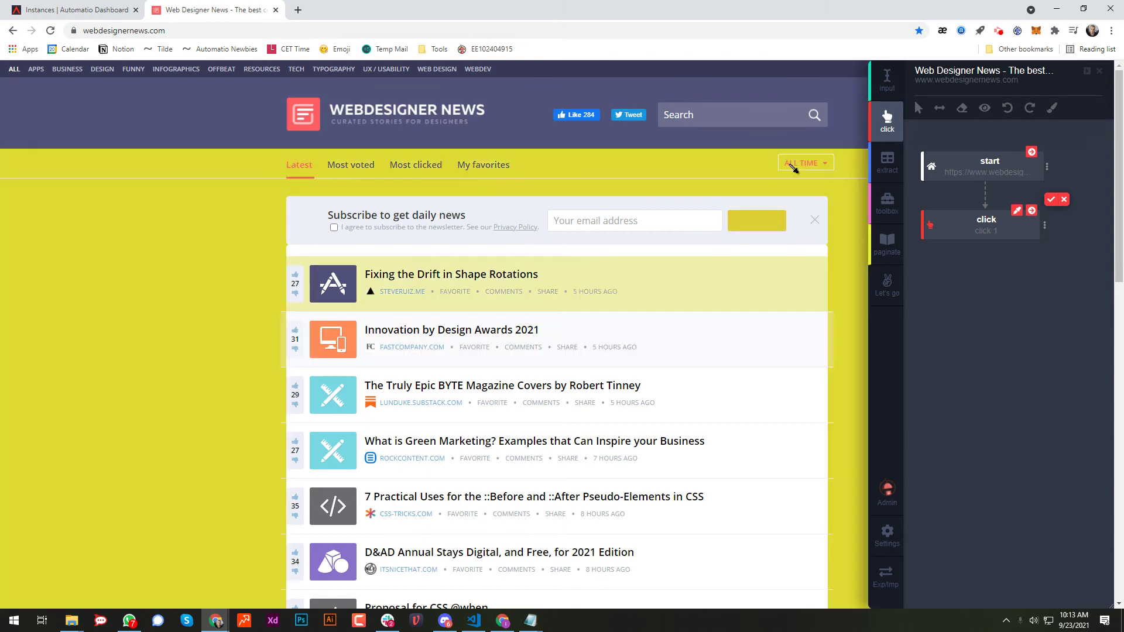
{"action": "mouse_move", "coordinate": [802, 164]}
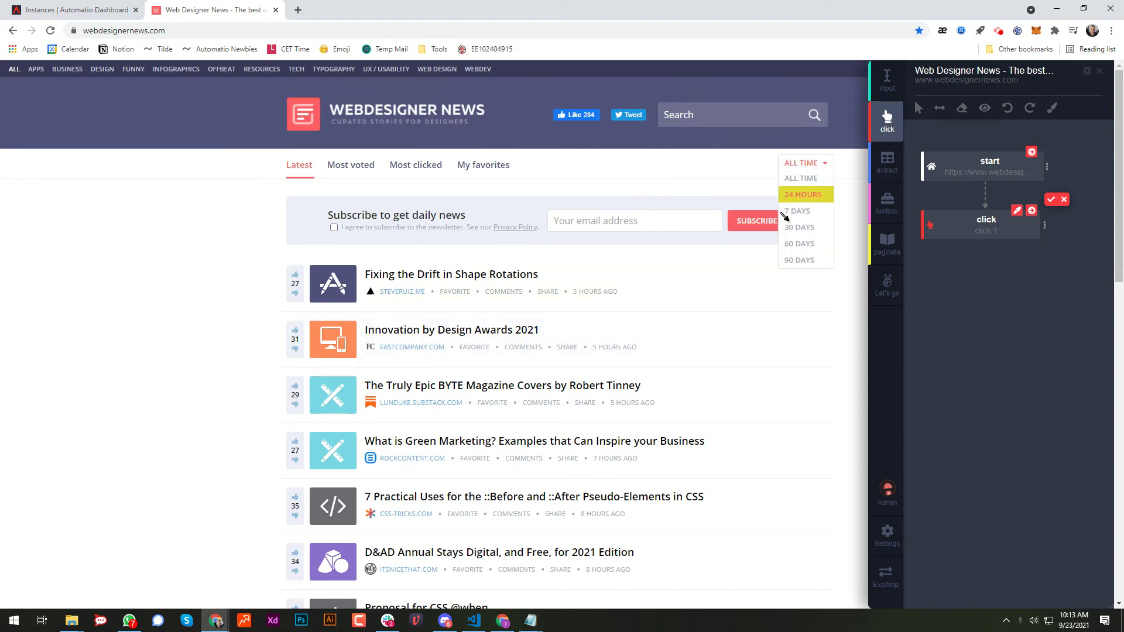
{"action": "left_click", "coordinate": [297, 279]}
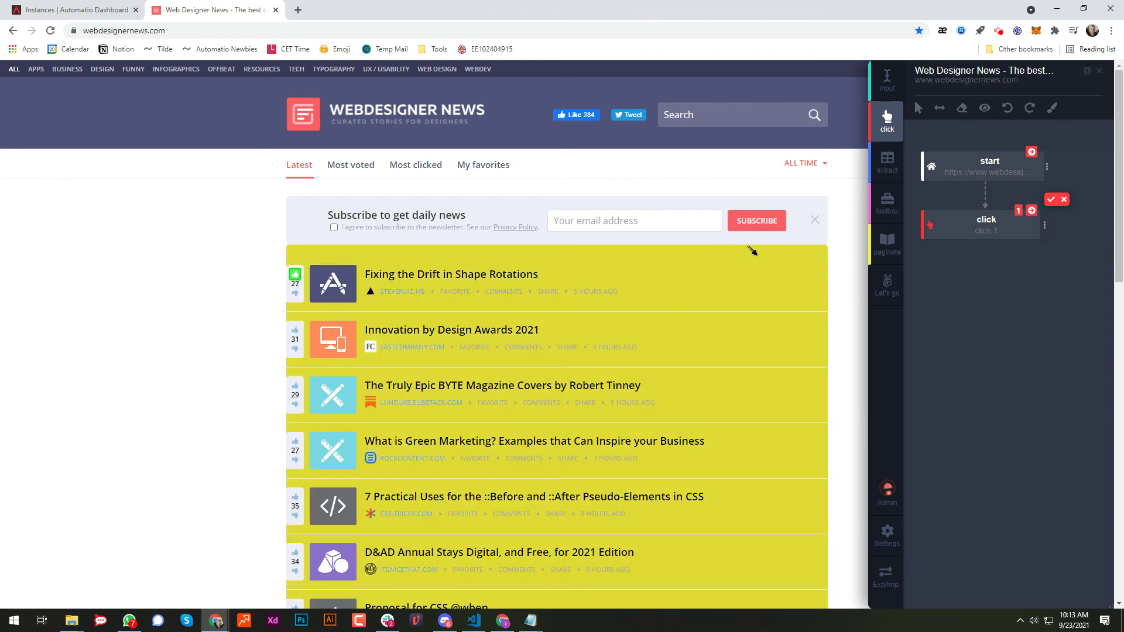
{"action": "mouse_move", "coordinate": [1087, 209]}
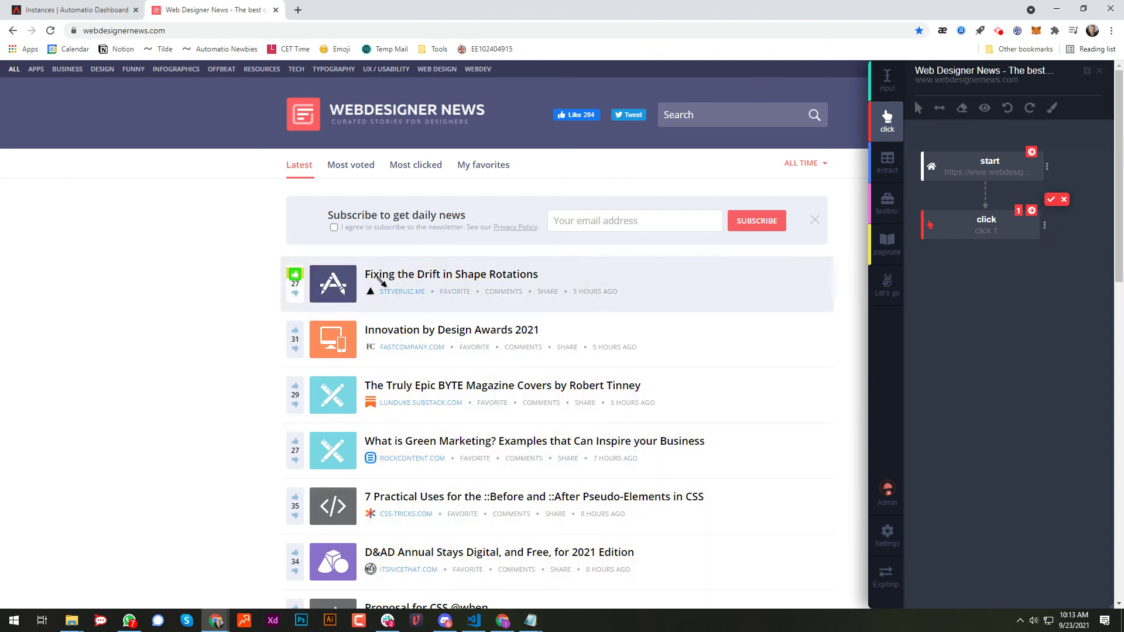
{"action": "left_click", "coordinate": [1049, 202]}
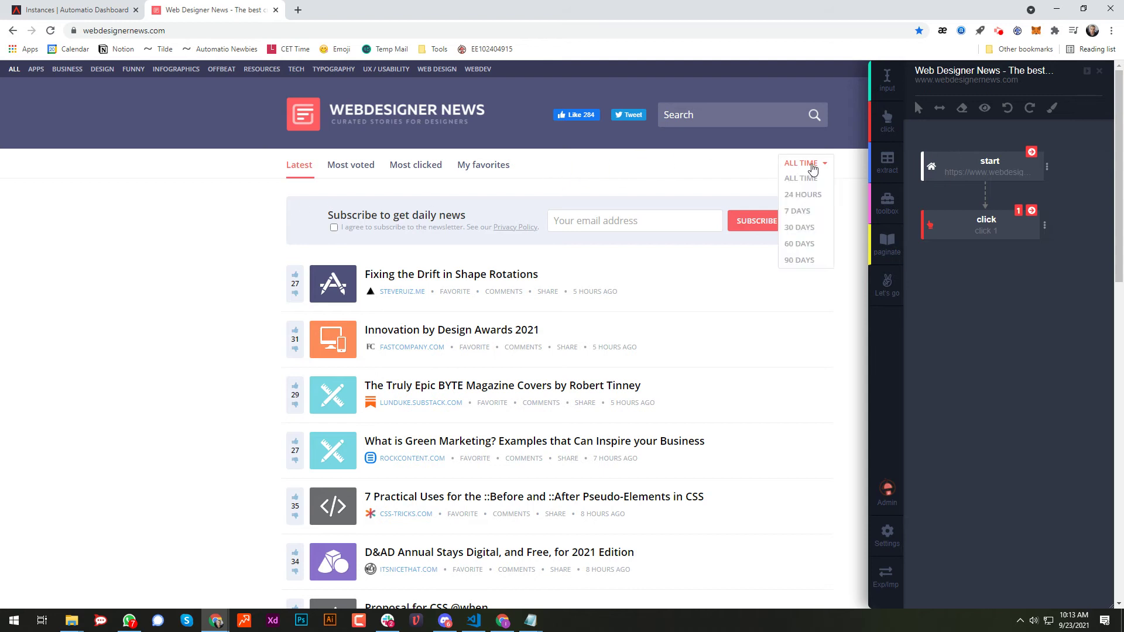
- Enable Repeat click on the click step
{"action": "left_click", "coordinate": [1046, 226]}
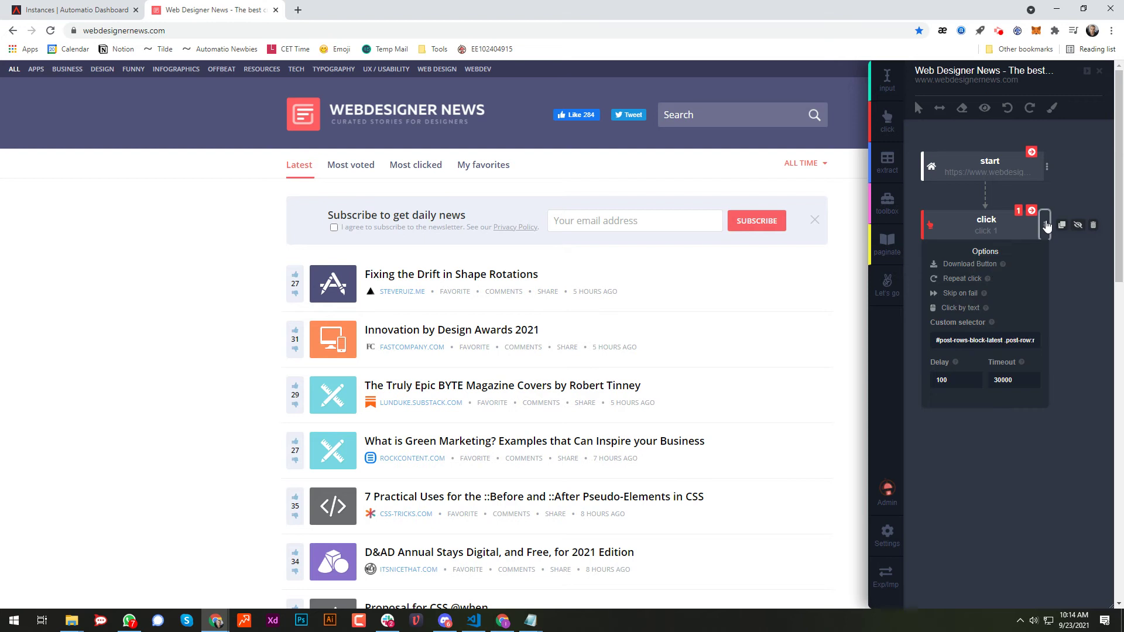
{"action": "left_click", "coordinate": [963, 280]}
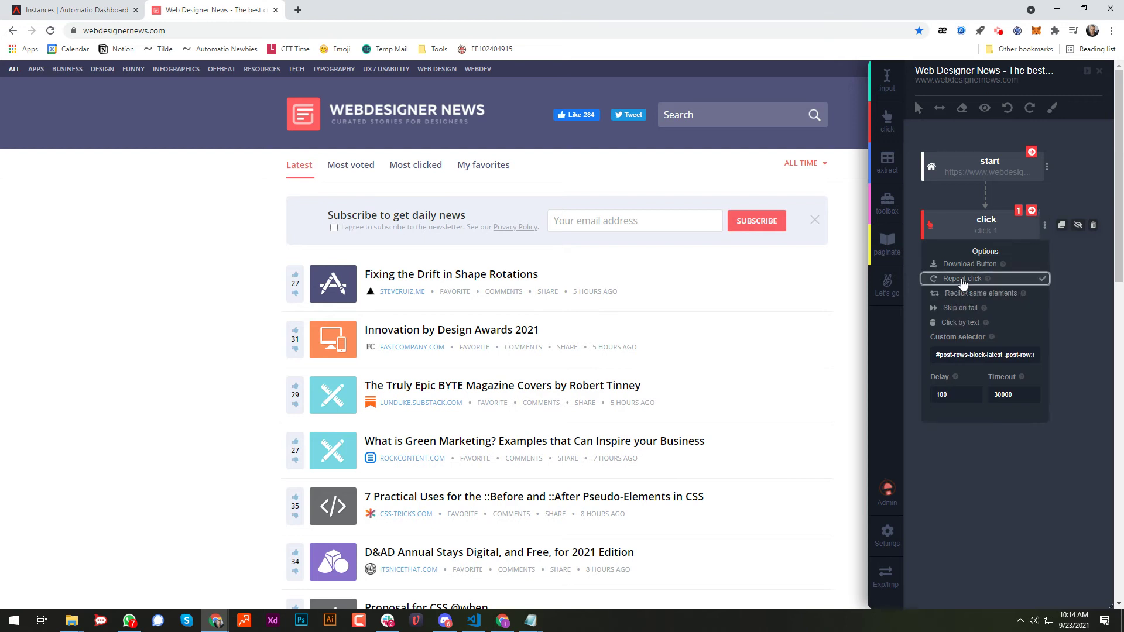
{"action": "left_click", "coordinate": [1019, 212]}
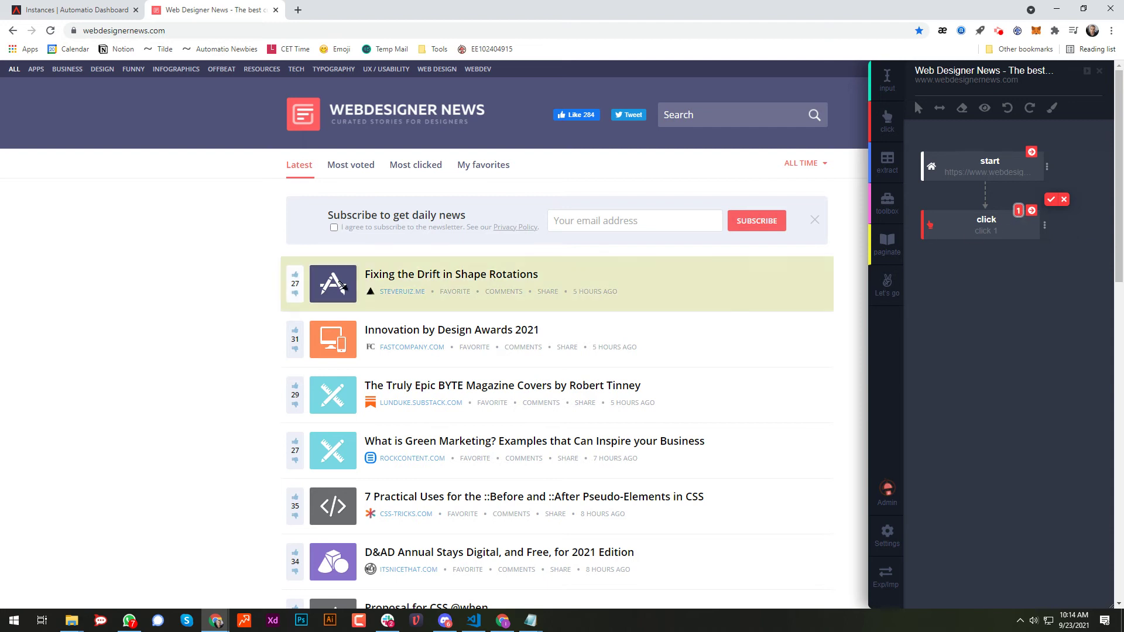
- Target all 17 upvote icons, excluding the downvotes, and confirm the selection
{"action": "left_click", "coordinate": [299, 280]}
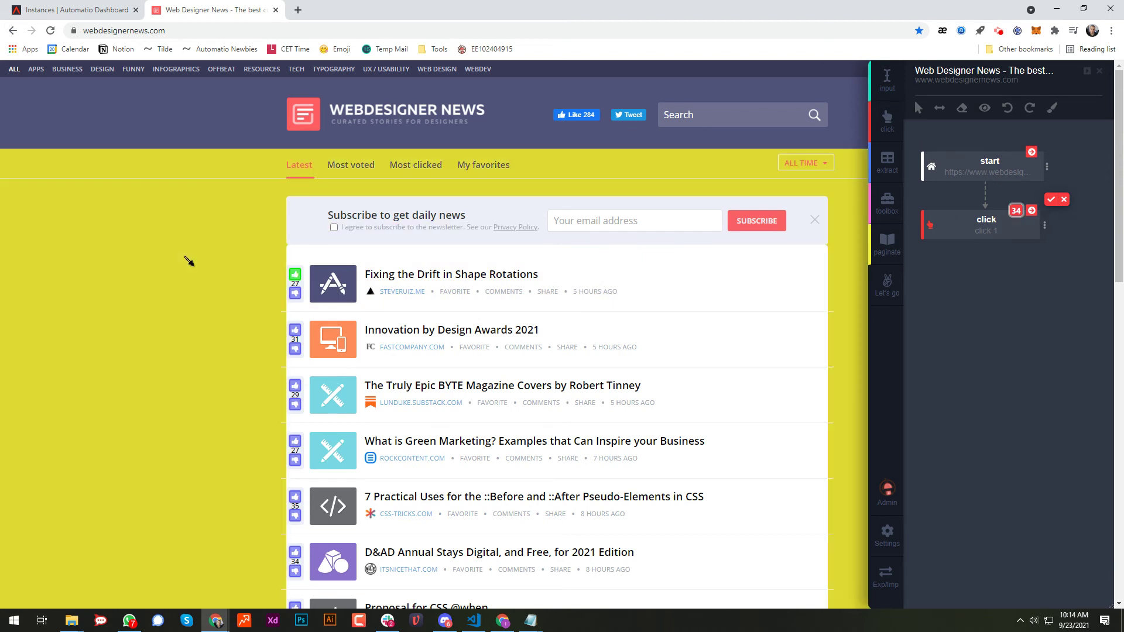
{"action": "scroll", "coordinate": [202, 275], "scroll_direction": "down", "scroll_amount": 1}
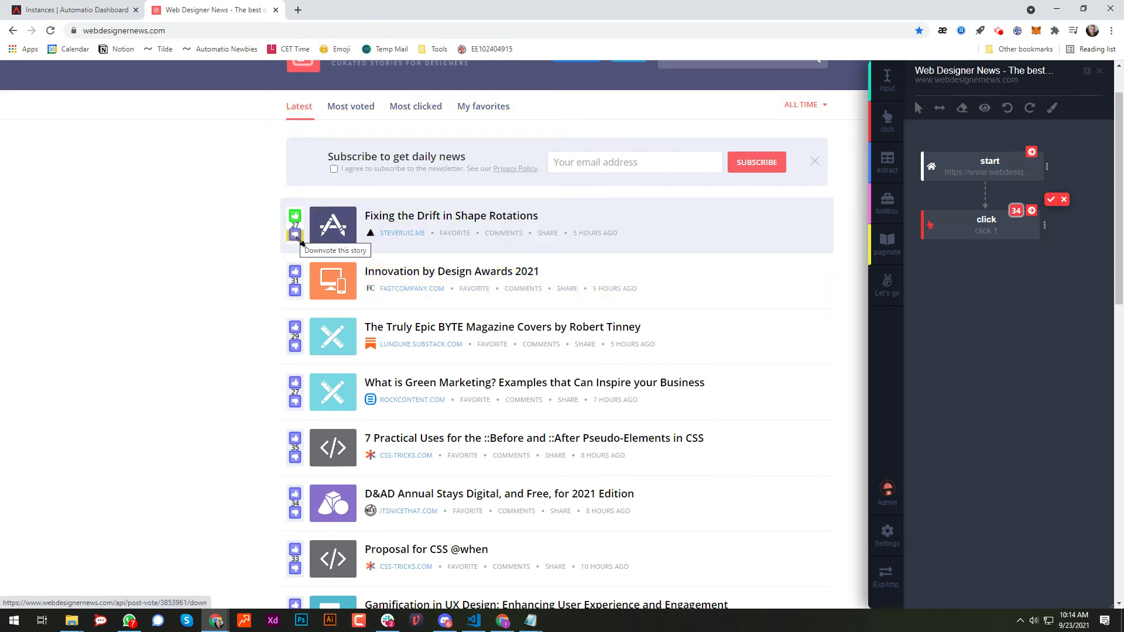
{"action": "left_click", "coordinate": [295, 235]}
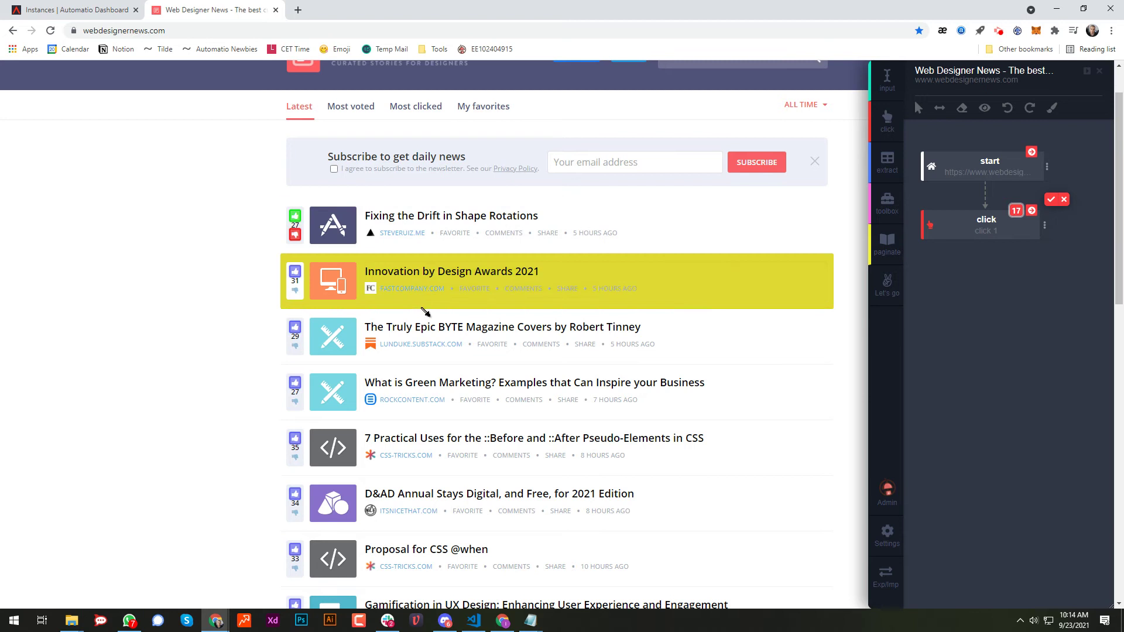
{"action": "scroll", "coordinate": [253, 337], "scroll_direction": "down", "scroll_amount": 10}
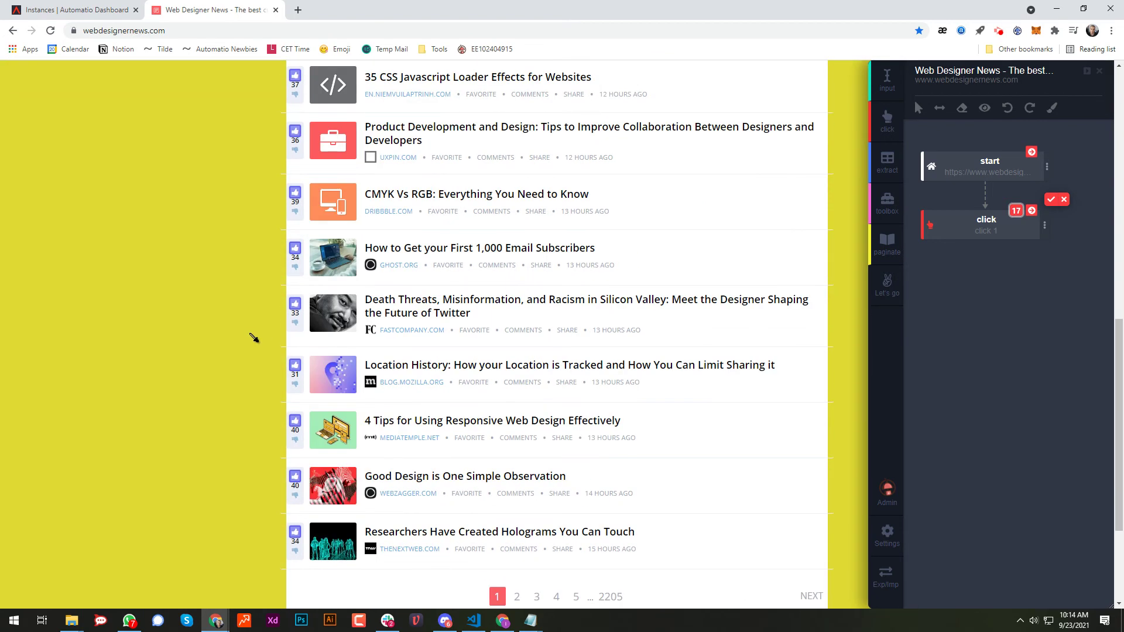
{"action": "scroll", "coordinate": [252, 337], "scroll_direction": "down", "scroll_amount": 2}
{"action": "scroll", "coordinate": [264, 336], "scroll_direction": "up", "scroll_amount": 10}
{"action": "mouse_move", "coordinate": [1062, 234]}
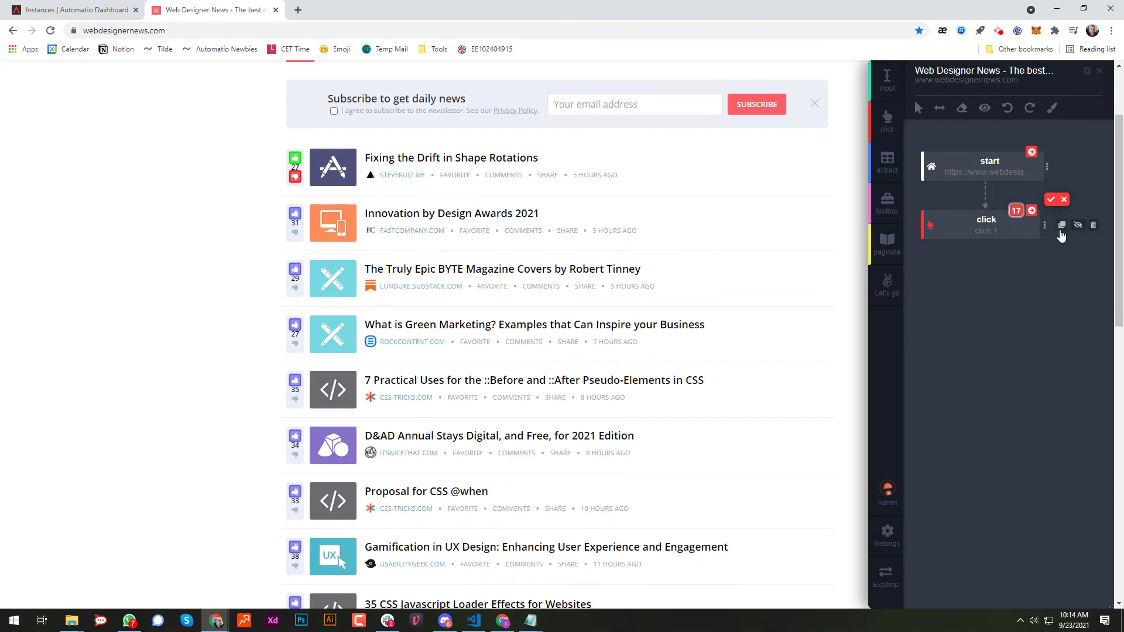
{"action": "scroll", "coordinate": [427, 302], "scroll_direction": "up", "scroll_amount": 2}
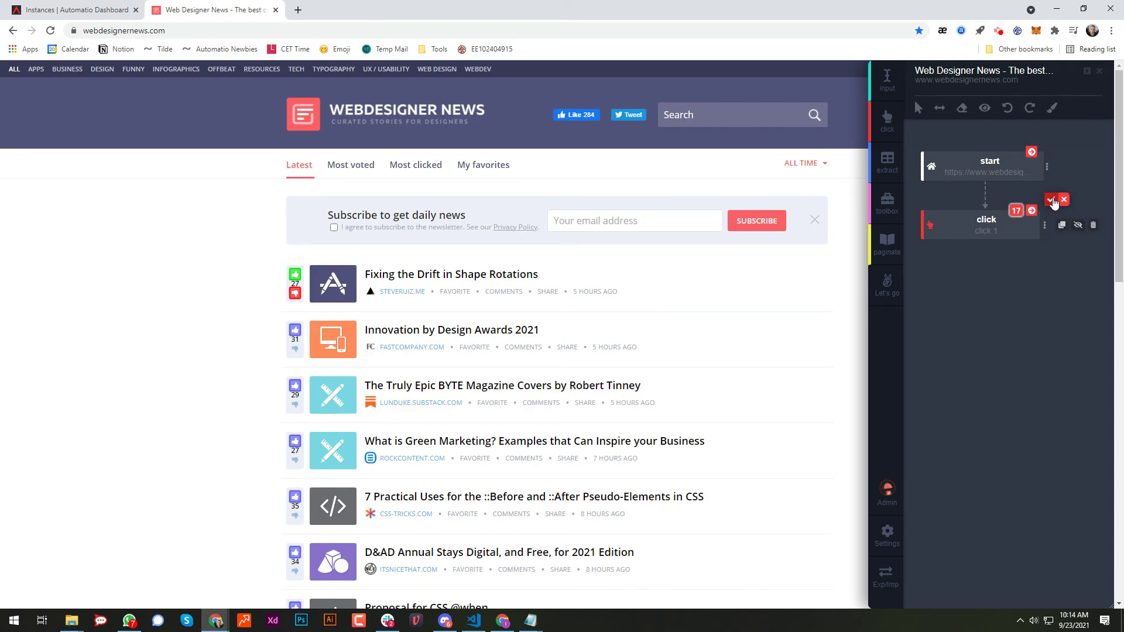
{"action": "left_click", "coordinate": [1052, 201]}
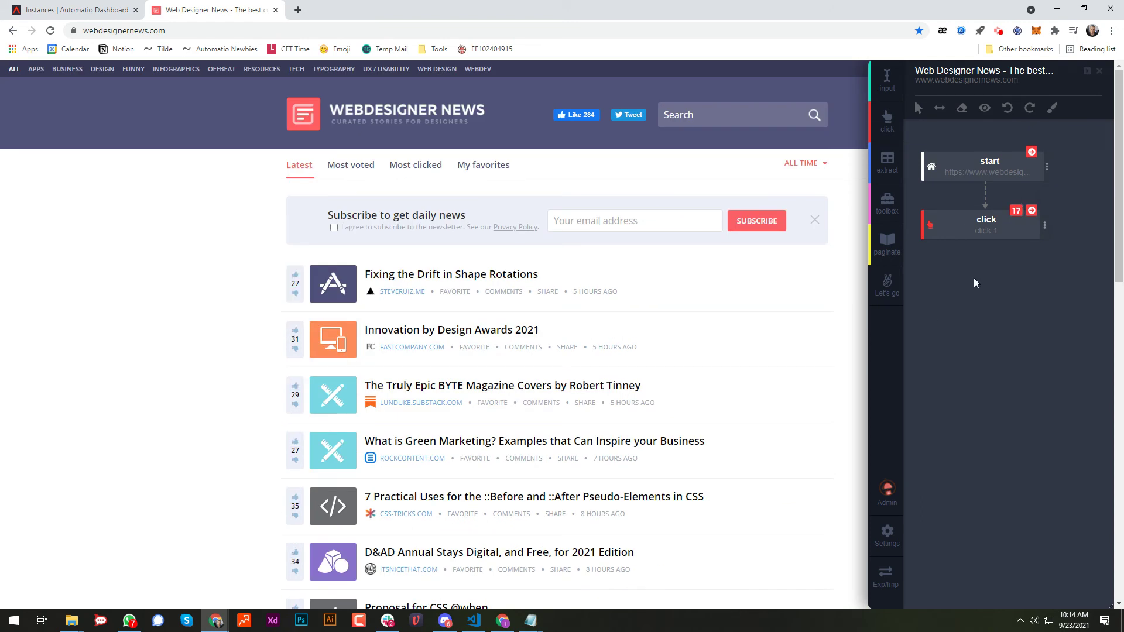
- Create and run the bot, then find its running instance on the dashboard's Instances list
{"action": "left_click", "coordinate": [896, 294]}
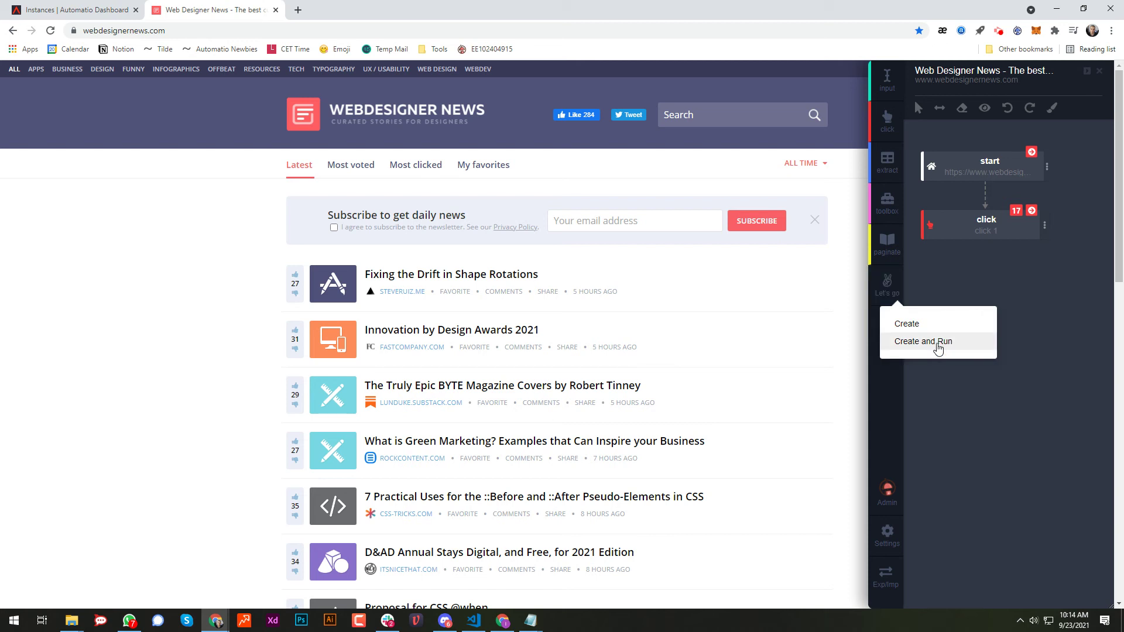
{"action": "left_click", "coordinate": [938, 343]}
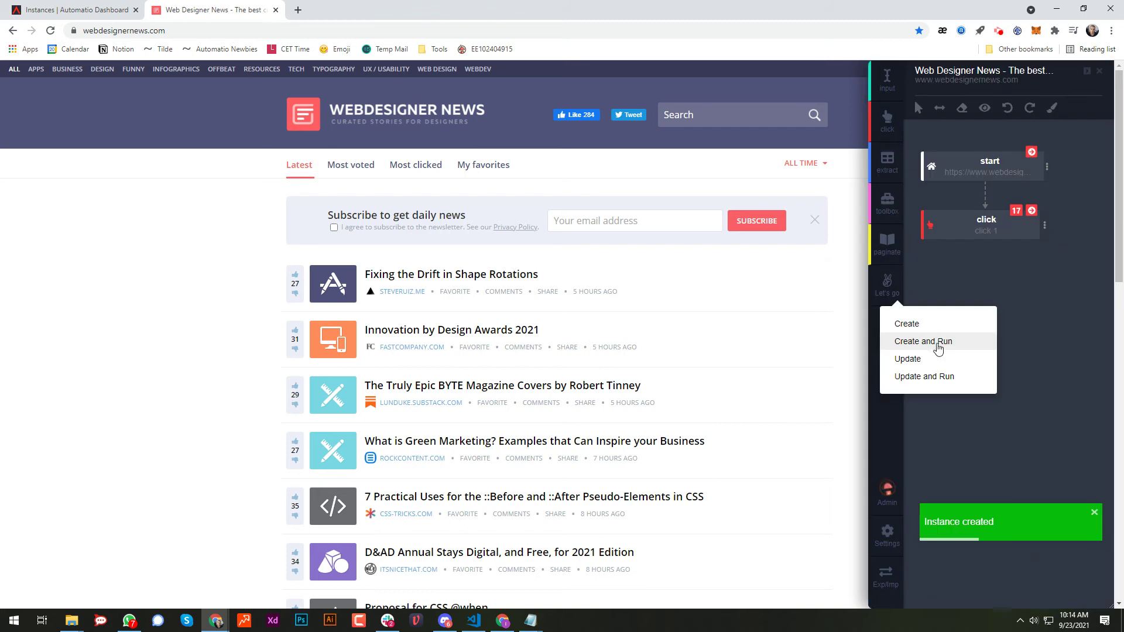
{"action": "left_click", "coordinate": [91, 6]}
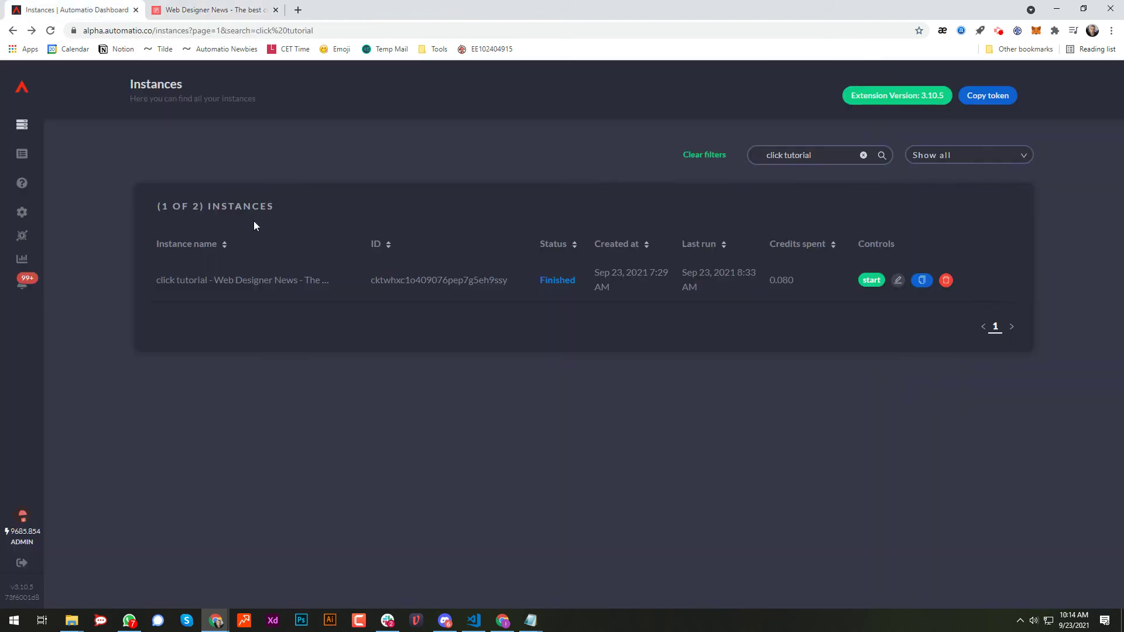
{"action": "left_click", "coordinate": [21, 126]}
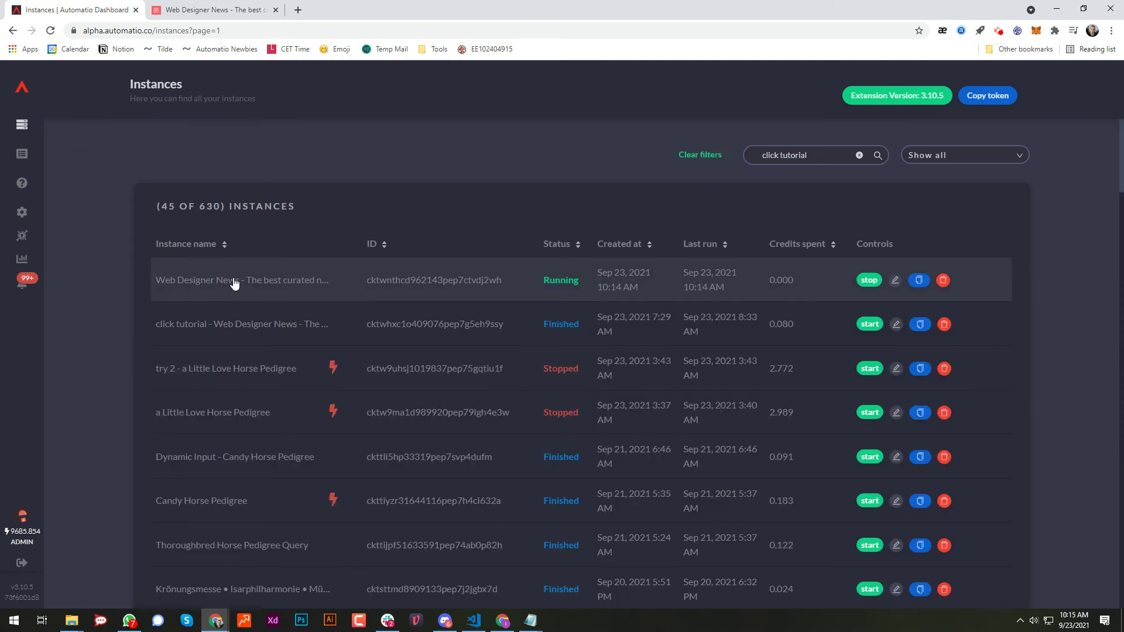
- Stop the running instance once its logs show ten repeated upvote clicks
{"action": "left_click", "coordinate": [233, 281]}
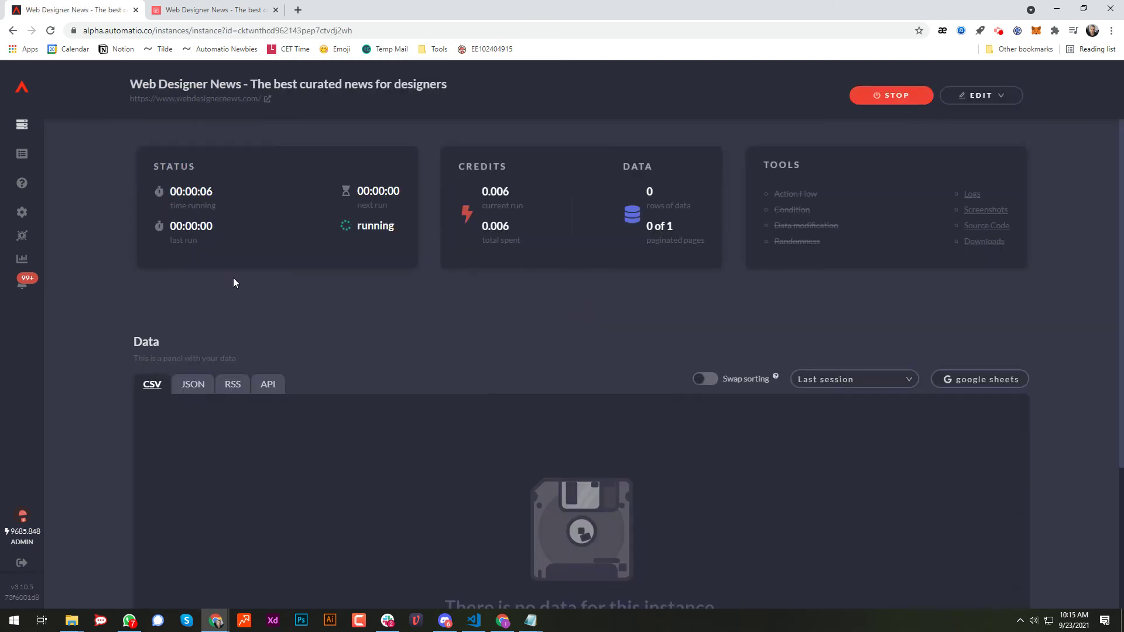
{"action": "left_click", "coordinate": [970, 196]}
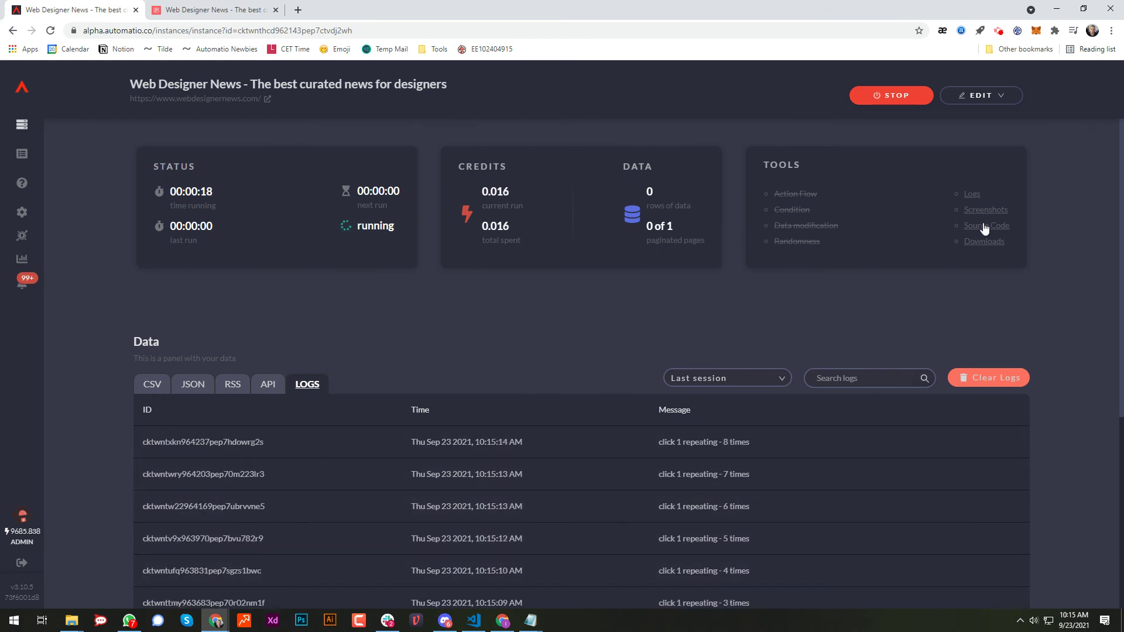
{"action": "left_click", "coordinate": [891, 94]}
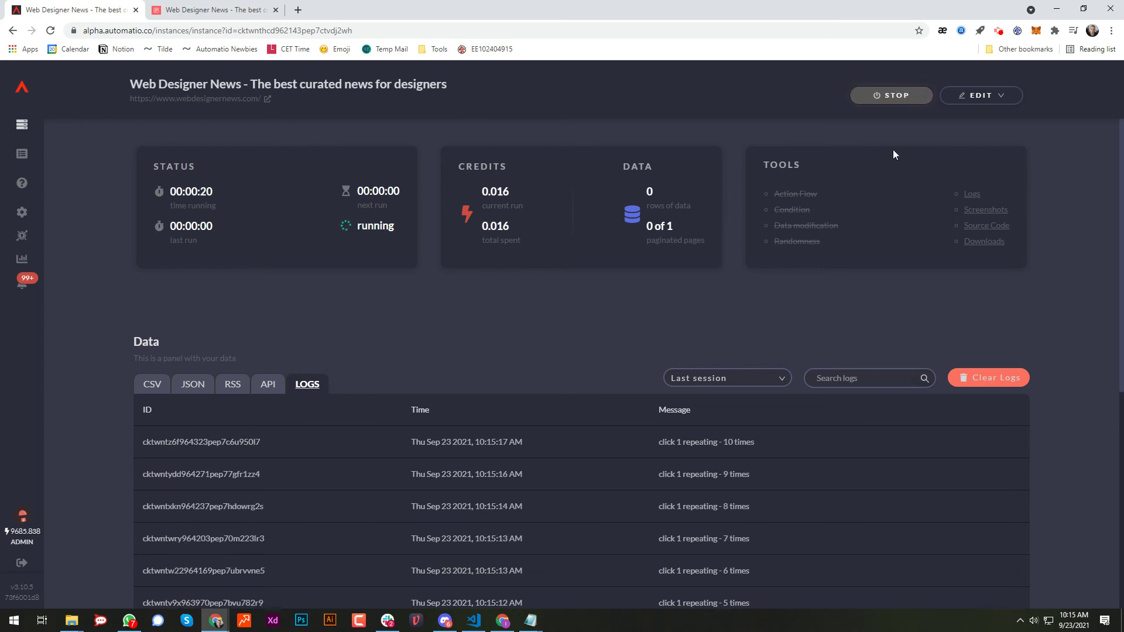
{"action": "left_click", "coordinate": [228, 9]}
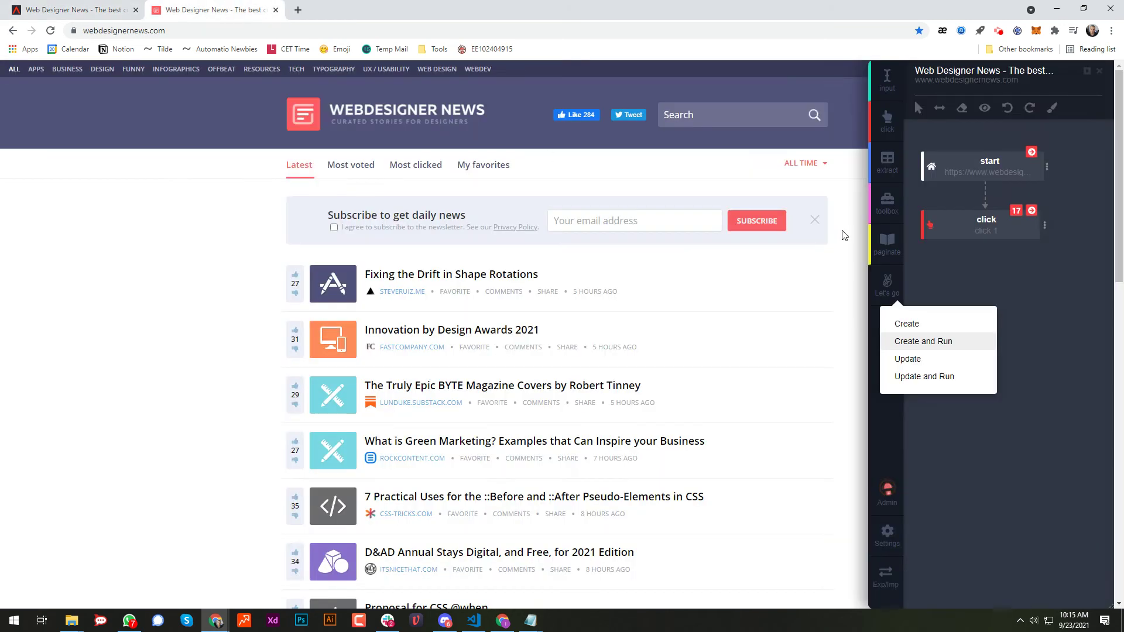
{"action": "left_click", "coordinate": [108, 7]}
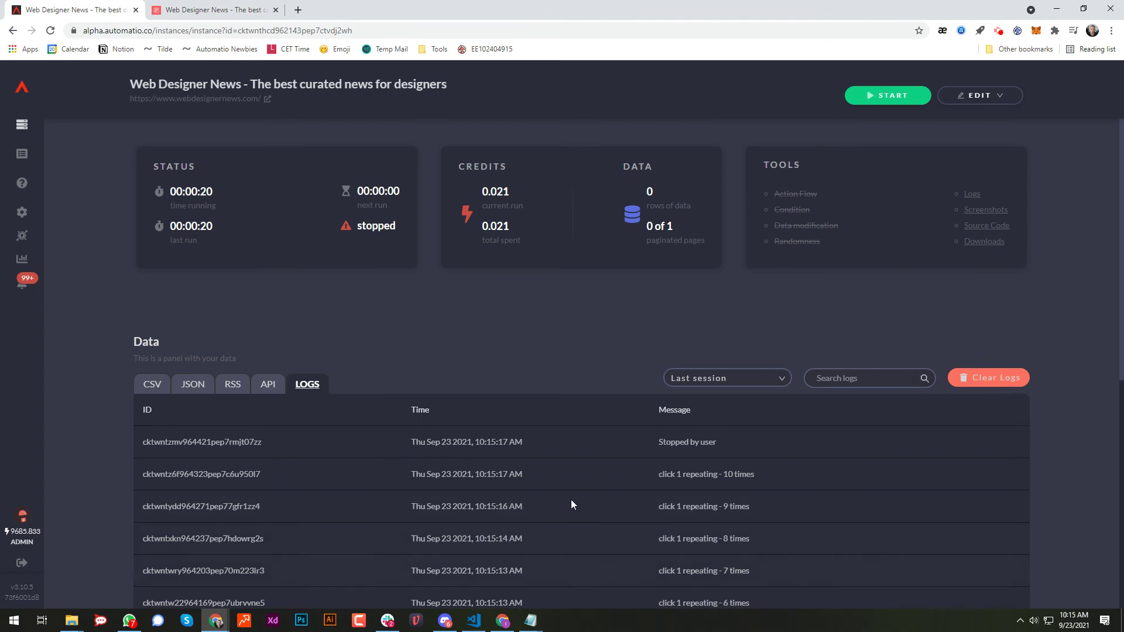
- Add a Toolbox Wait step nested under the repeating click step
{"action": "left_click", "coordinate": [236, 8]}
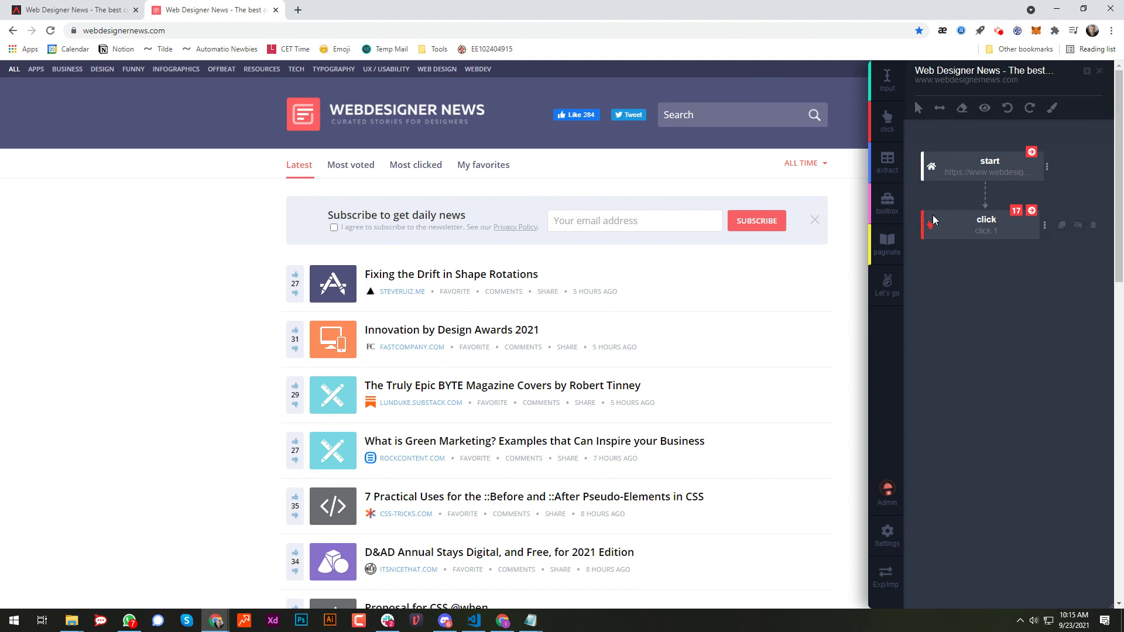
{"action": "left_click", "coordinate": [888, 205]}
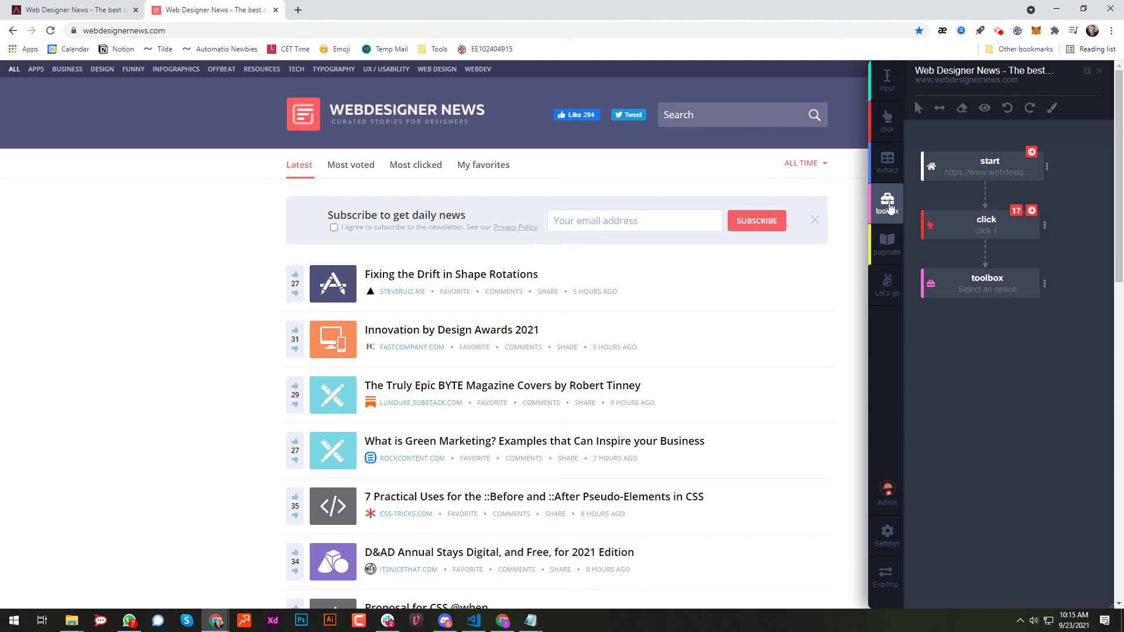
{"action": "left_click", "coordinate": [1044, 285]}
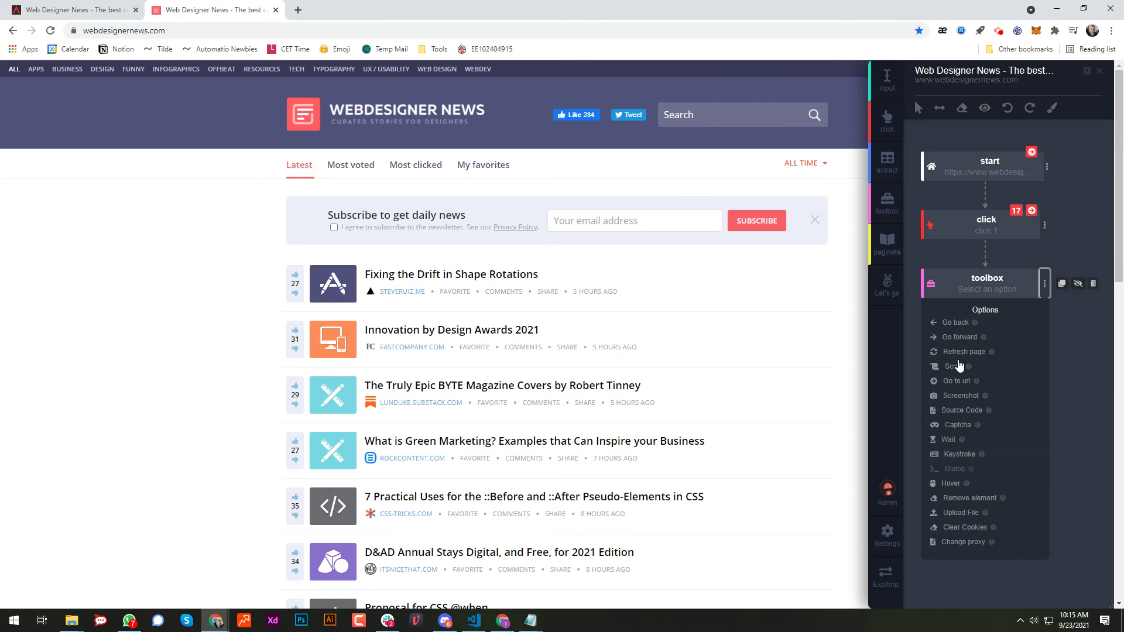
{"action": "left_click", "coordinate": [949, 440]}
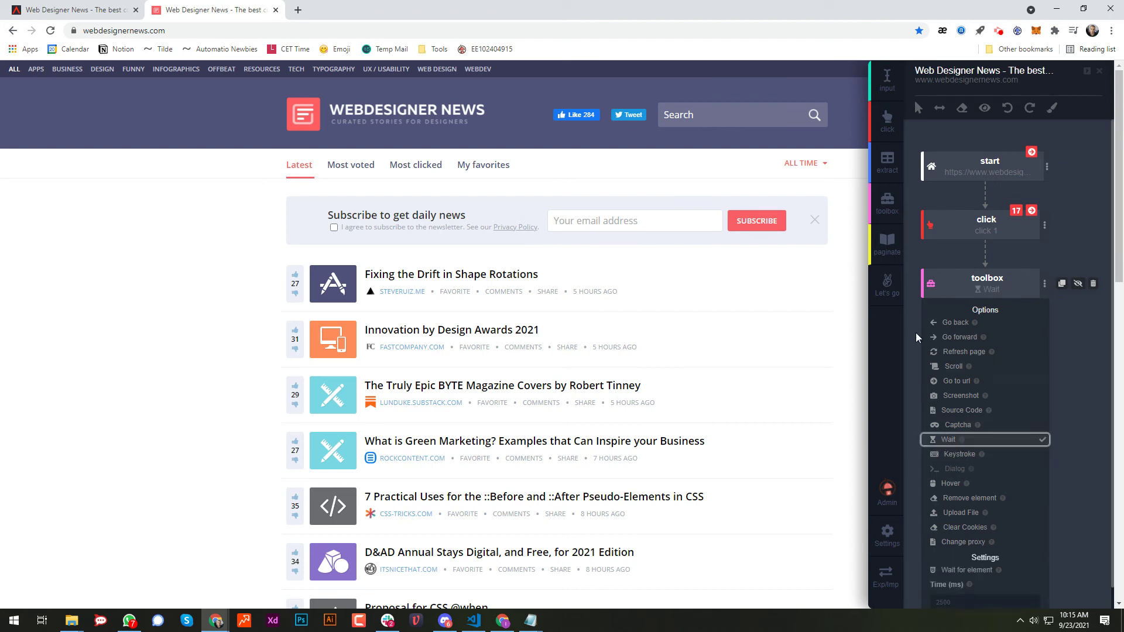
{"action": "left_click", "coordinate": [919, 261]}
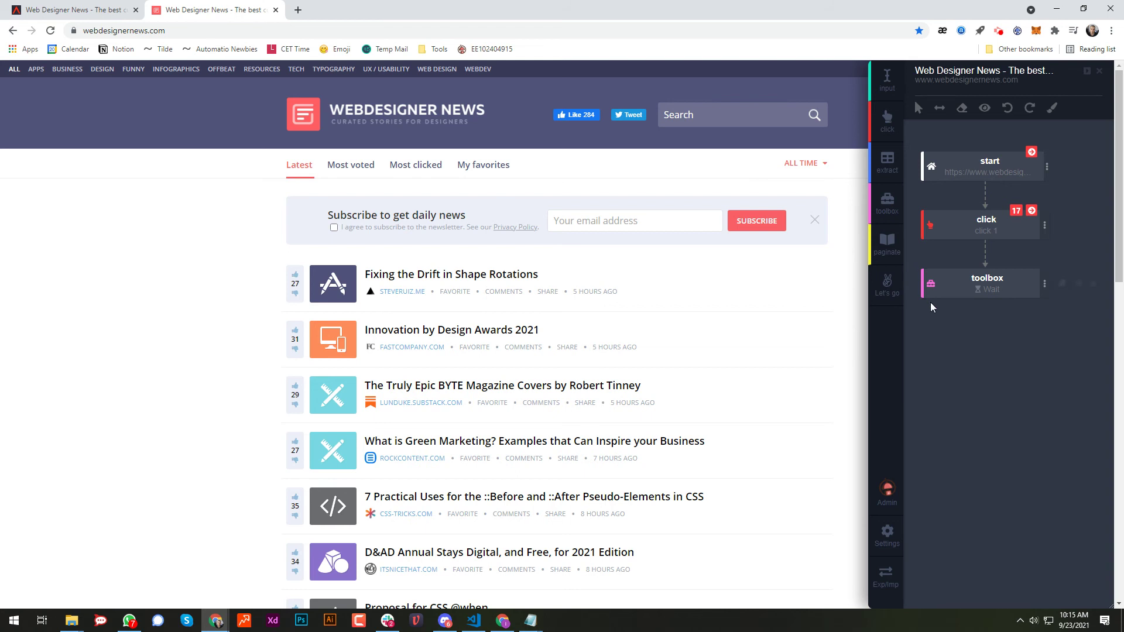
{"action": "mouse_move", "coordinate": [931, 291]}
{"action": "left_click_drag", "start_coordinate": [928, 285], "coordinate": [954, 225]}
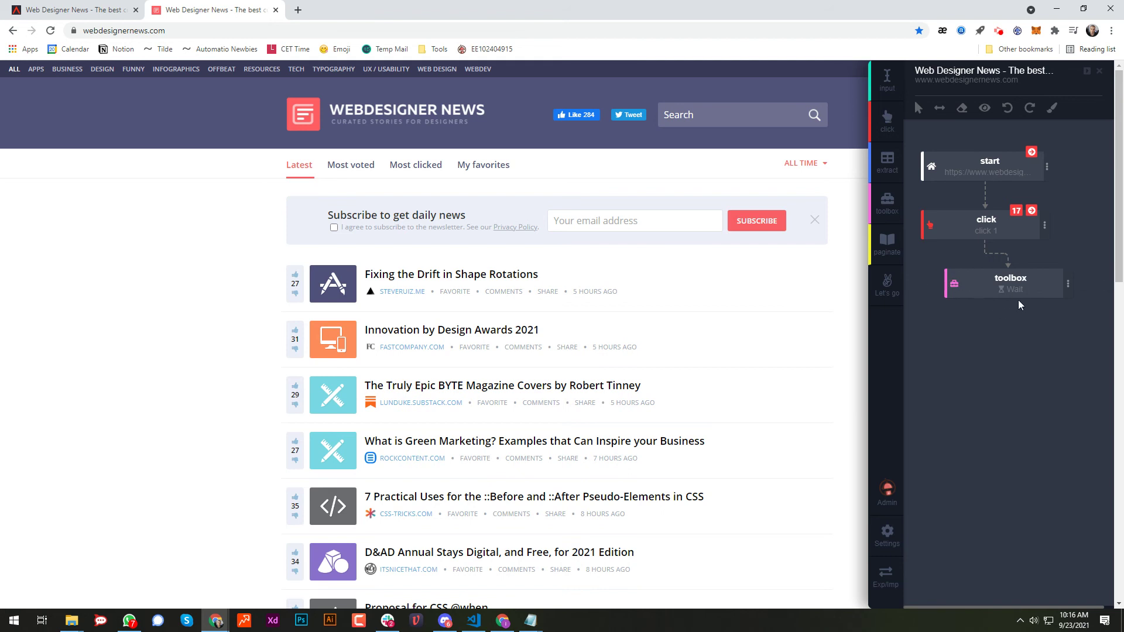
- Add a Toolbox Screenshot step nested under the Wait step
{"action": "left_click_drag", "start_coordinate": [887, 202], "coordinate": [962, 308]}
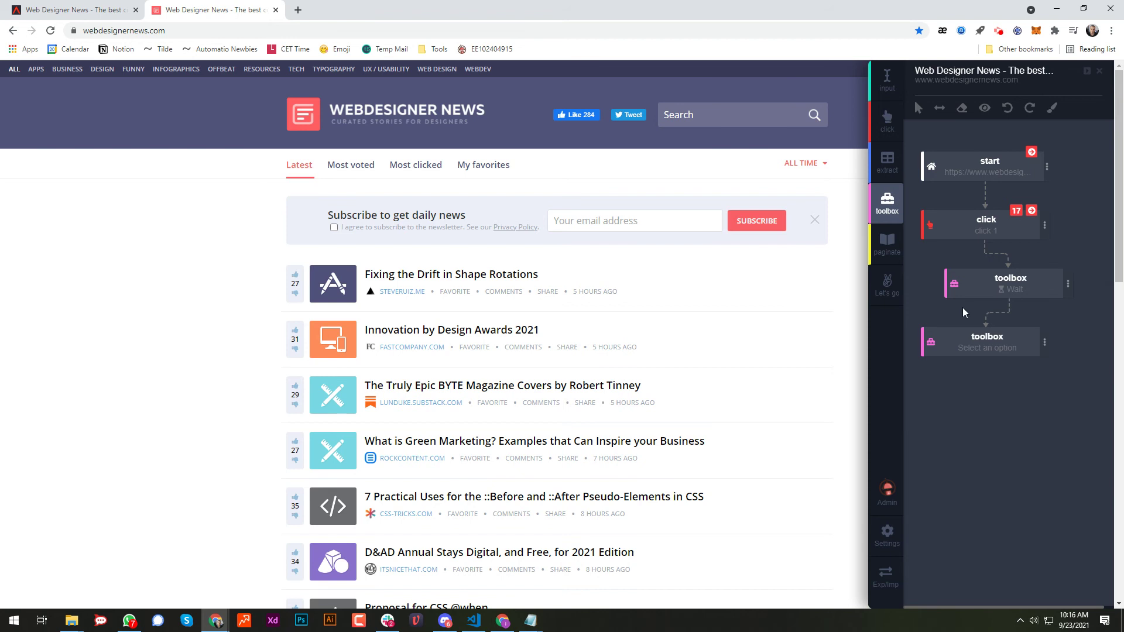
{"action": "left_click", "coordinate": [1048, 346]}
{"action": "left_click", "coordinate": [960, 454]}
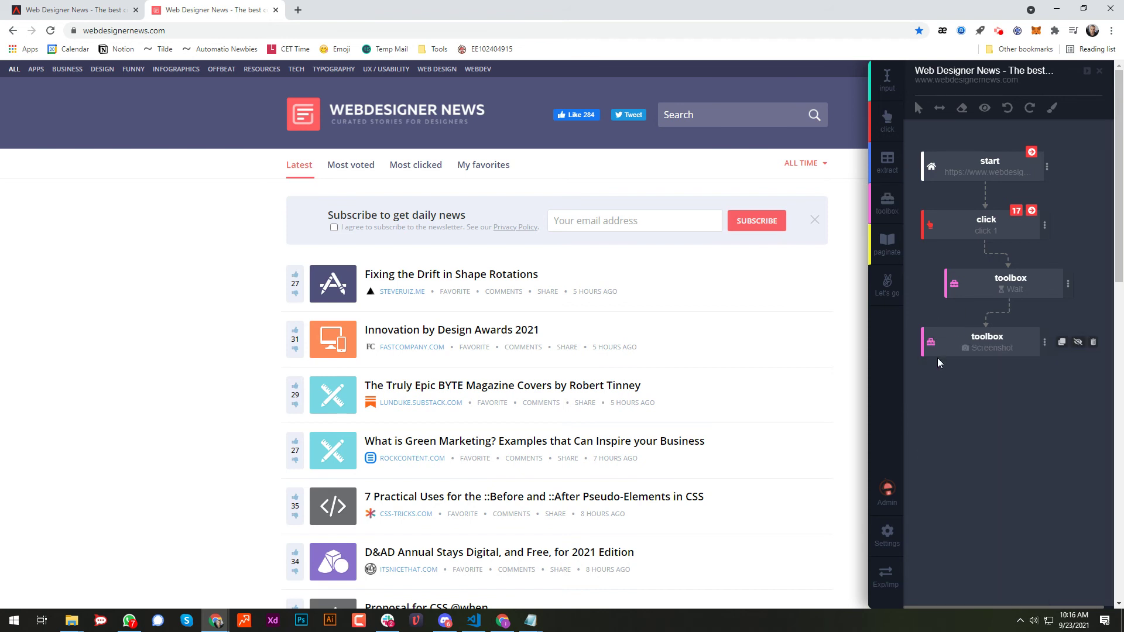
{"action": "left_click_drag", "start_coordinate": [931, 343], "coordinate": [959, 342]}
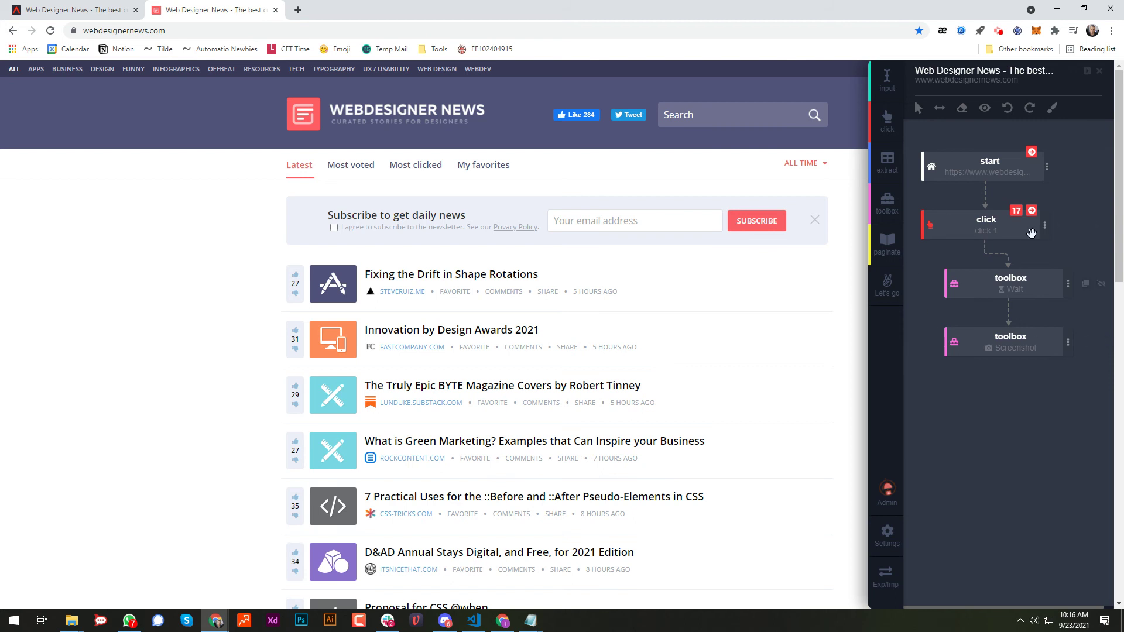
- Set the Wait step's Time (ms) to 1000
{"action": "scroll", "coordinate": [262, 457], "scroll_direction": "down", "scroll_amount": 5}
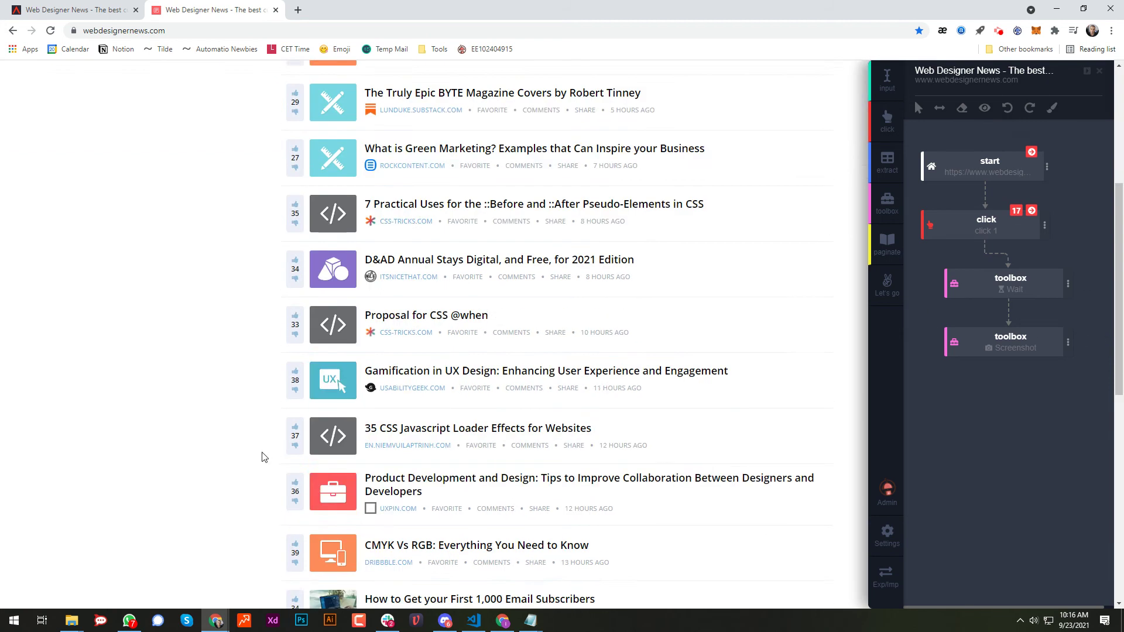
{"action": "scroll", "coordinate": [266, 458], "scroll_direction": "up", "scroll_amount": 5}
{"action": "scroll", "coordinate": [1006, 410], "scroll_direction": "down", "scroll_amount": 1}
{"action": "left_click", "coordinate": [1068, 283]}
{"action": "scroll", "coordinate": [998, 508], "scroll_direction": "down", "scroll_amount": 1}
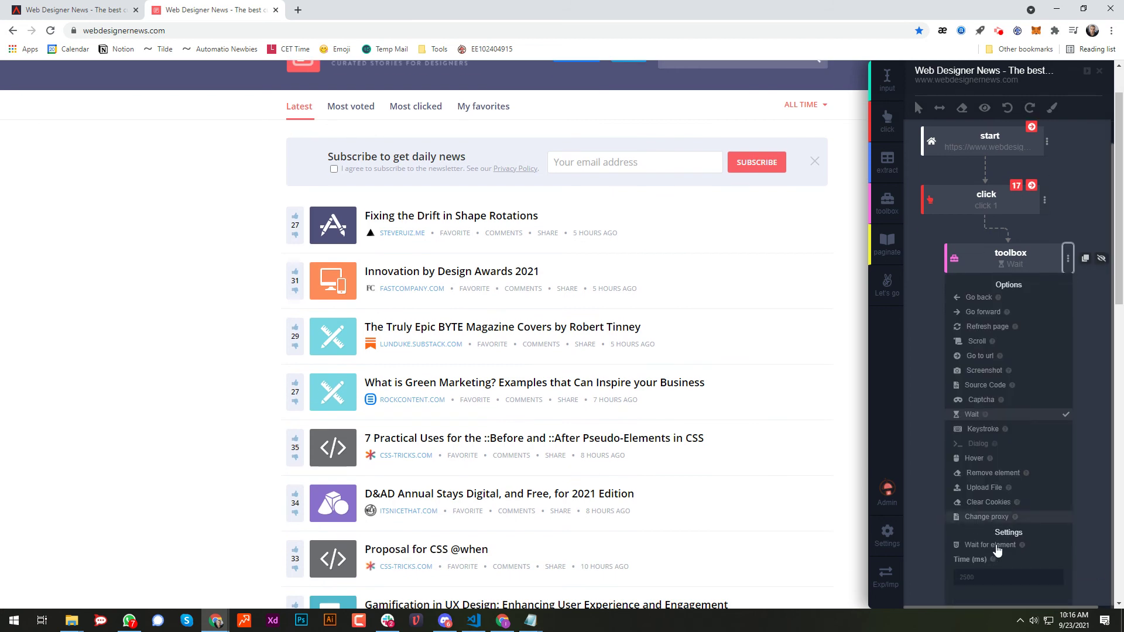
{"action": "left_click", "coordinate": [991, 578]}
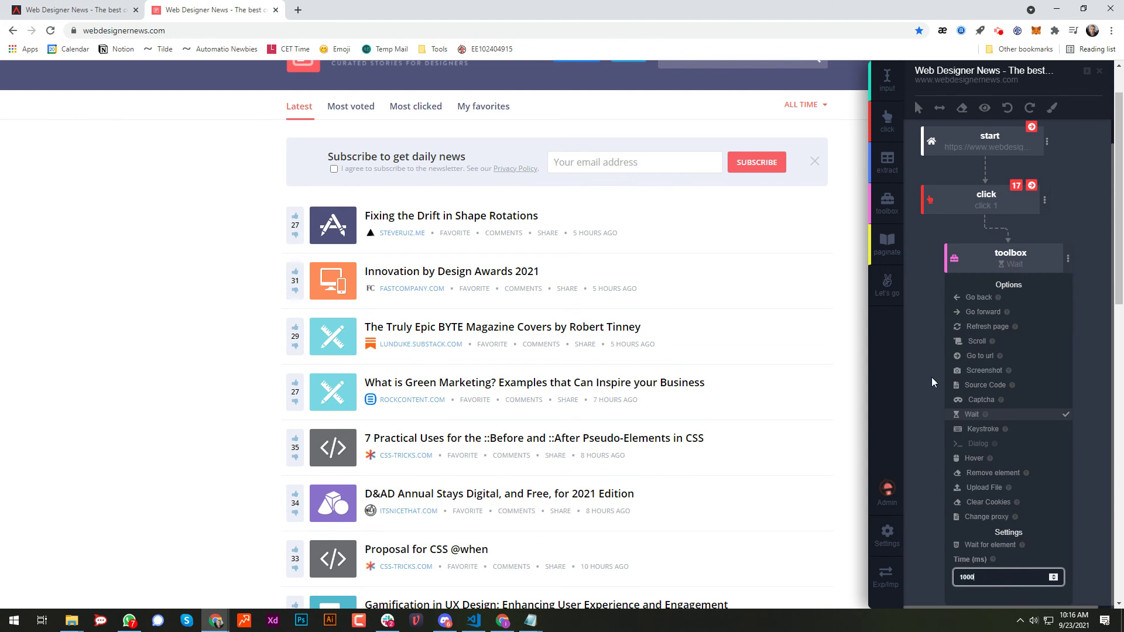
{"action": "left_click", "coordinate": [922, 356]}
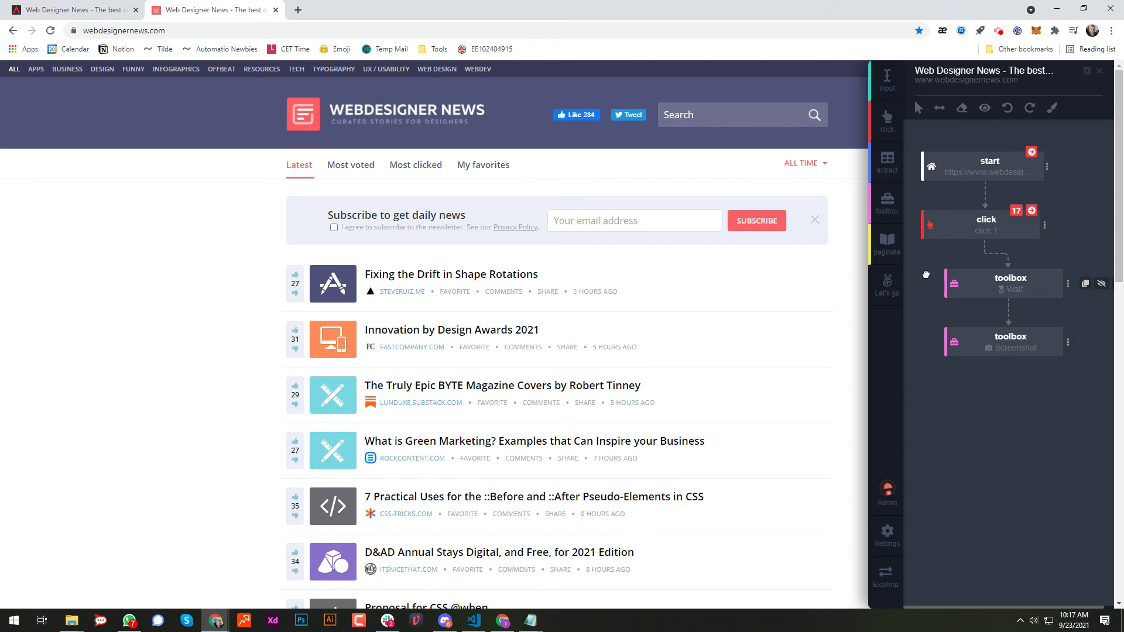
{"action": "left_click", "coordinate": [897, 293]}
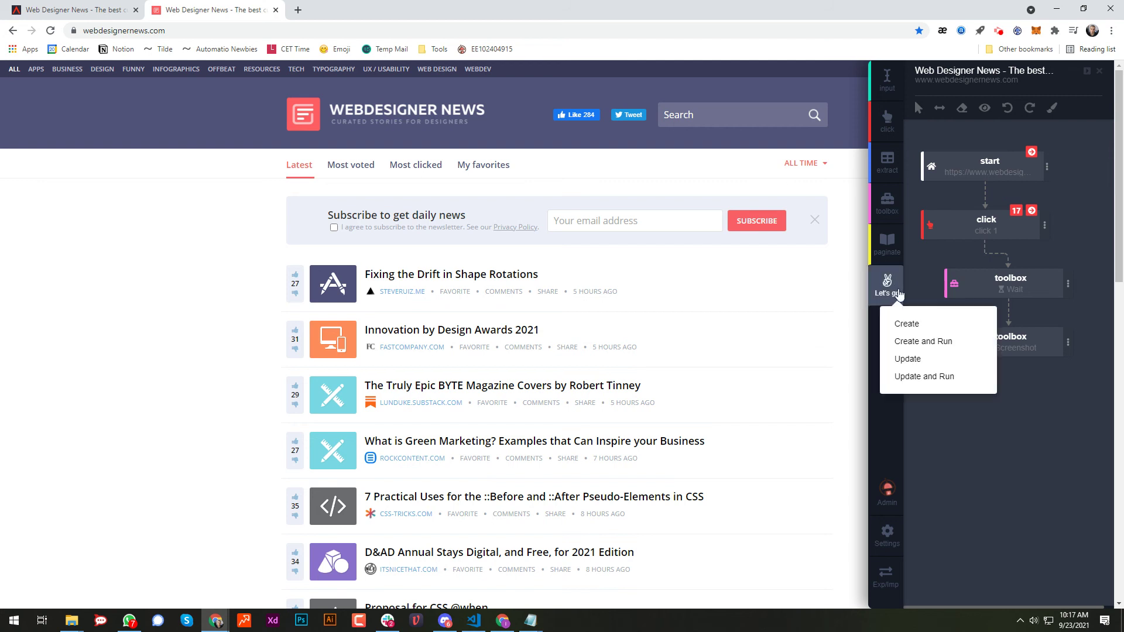
- Update and run the bot, then list the screenshots it has captured
{"action": "left_click", "coordinate": [924, 376]}
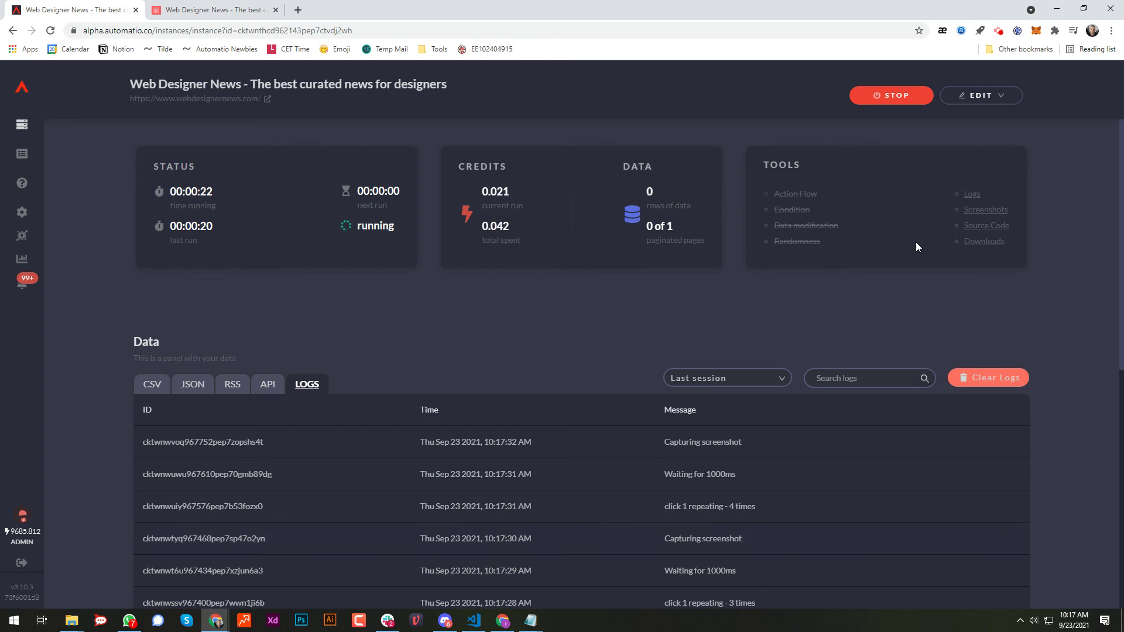
{"action": "left_click", "coordinate": [985, 211]}
- View the captured screenshots zoomed in, then close the viewer
{"action": "left_click", "coordinate": [229, 593]}
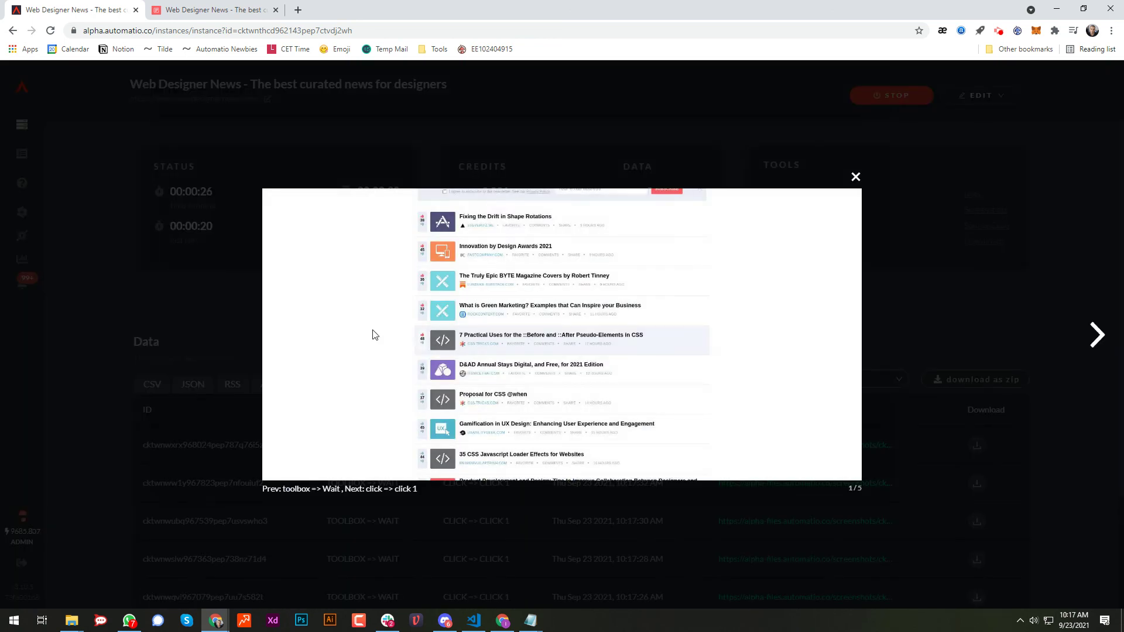
{"action": "key", "text": "ctrl+plus"}
{"action": "key", "text": "ctrl+plus"}
{"action": "key", "text": "ctrl+plus"}
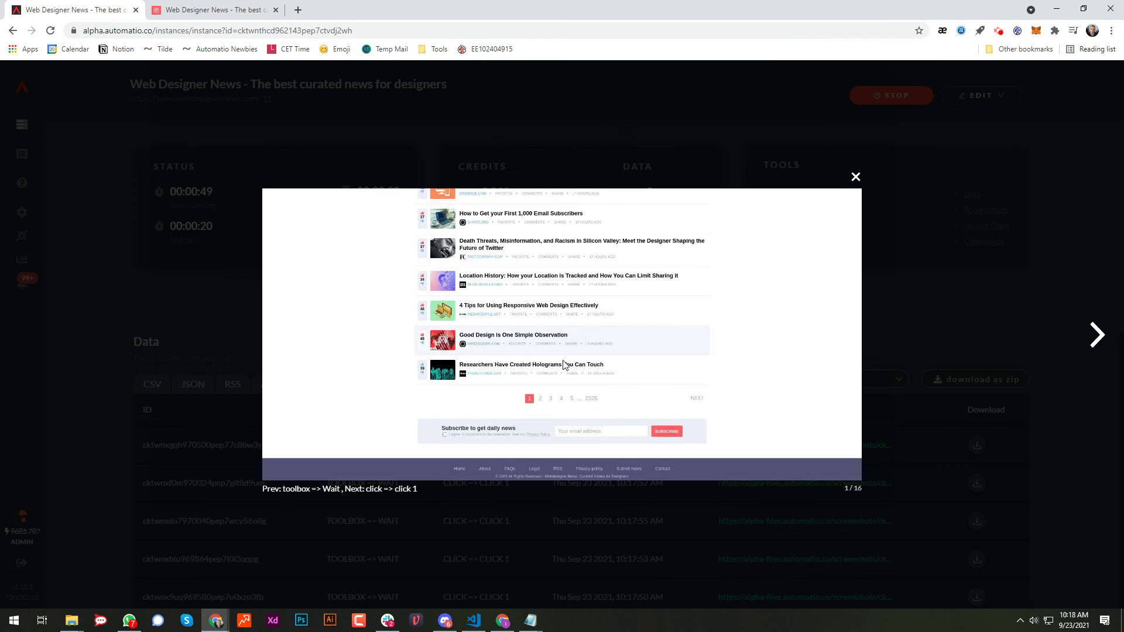
{"action": "left_click", "coordinate": [855, 176]}
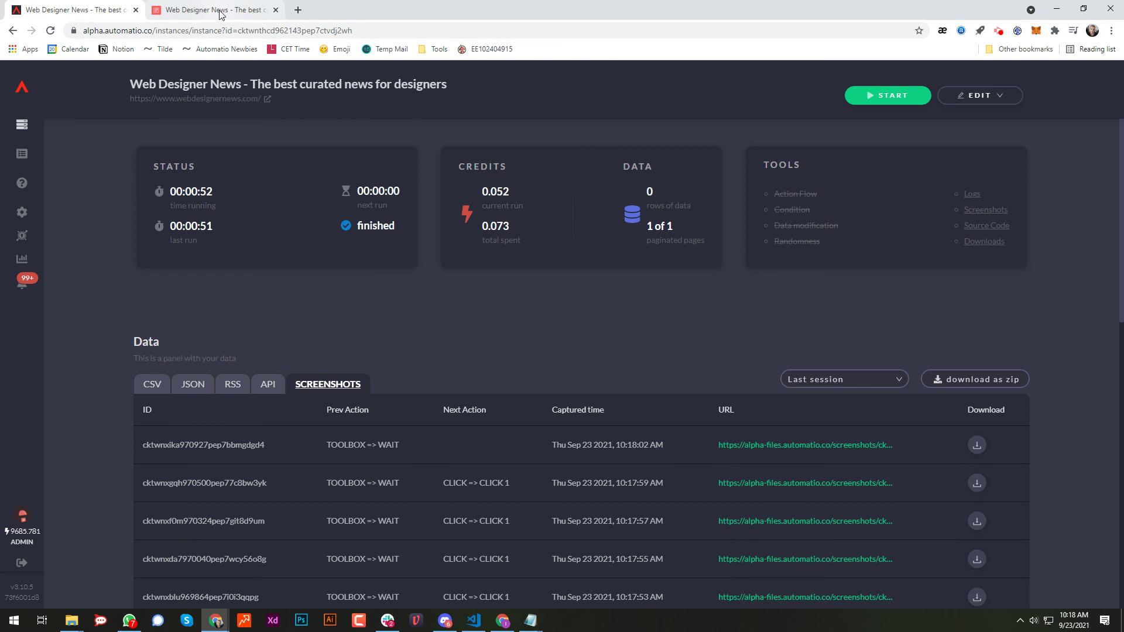
- Move the bot editor to the left of the news site, dismissing the story submission form
{"action": "left_click", "coordinate": [219, 11]}
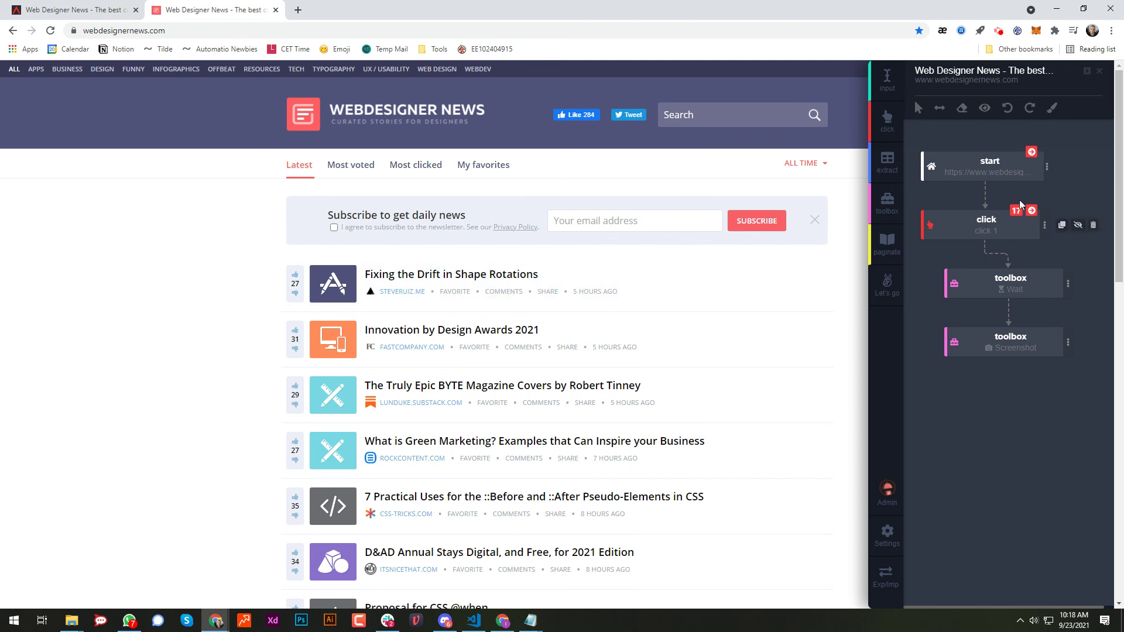
{"action": "left_click", "coordinate": [938, 108]}
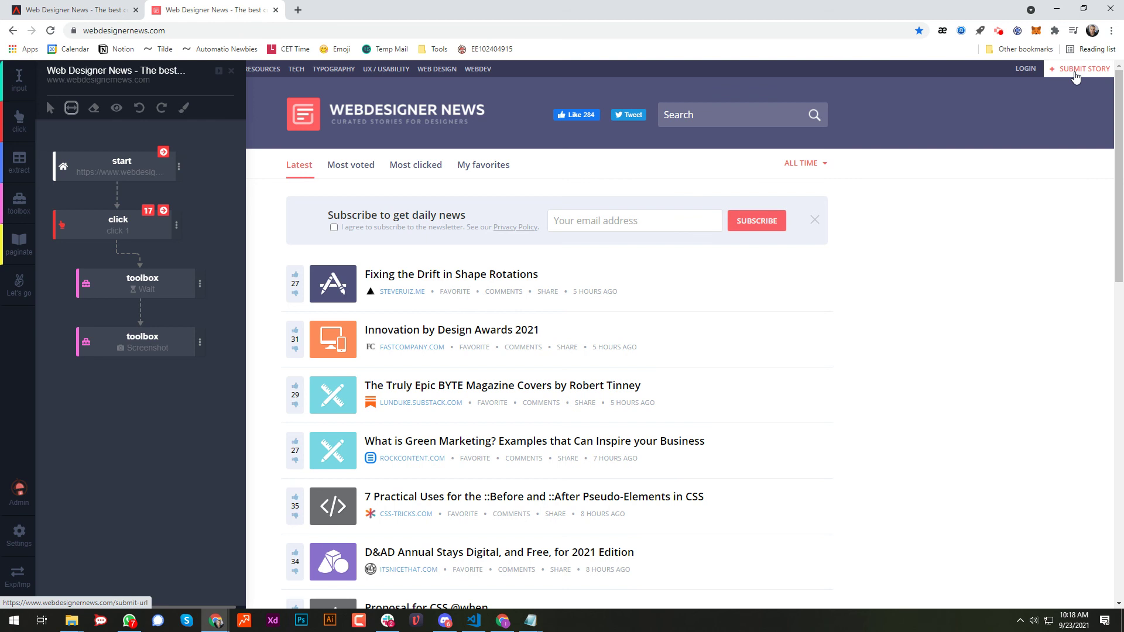
{"action": "left_click", "coordinate": [1076, 72]}
{"action": "left_click", "coordinate": [484, 354]}
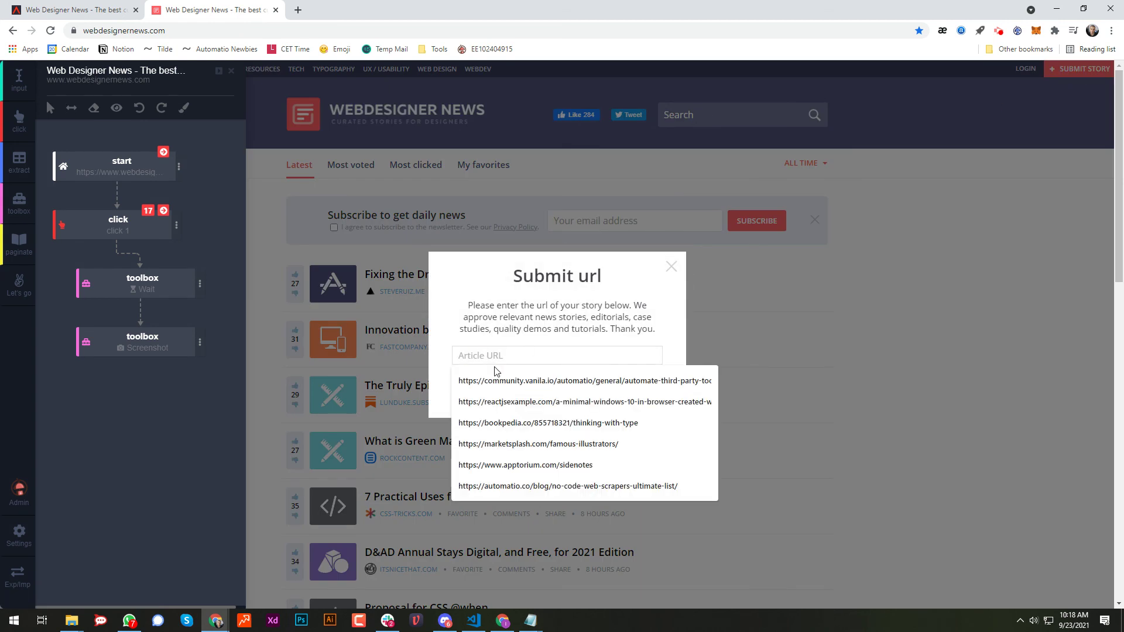
{"action": "left_click", "coordinate": [639, 293]}
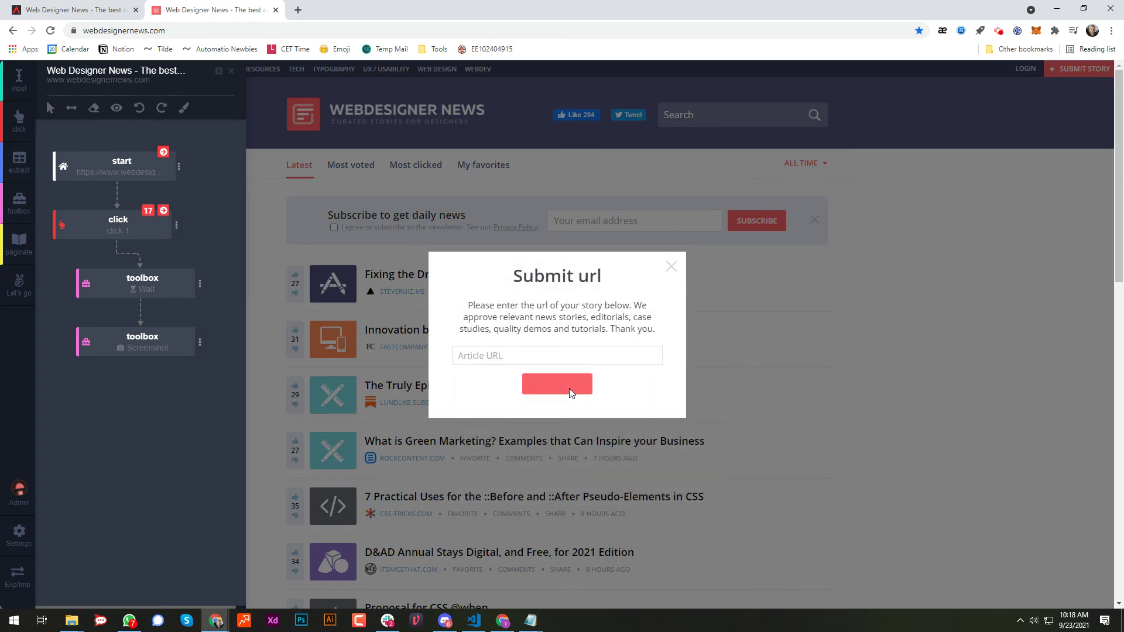
{"action": "left_click", "coordinate": [671, 267]}
- Add a standard Paginate step after the Screenshot step
{"action": "scroll", "coordinate": [545, 438], "scroll_direction": "down", "scroll_amount": 8}
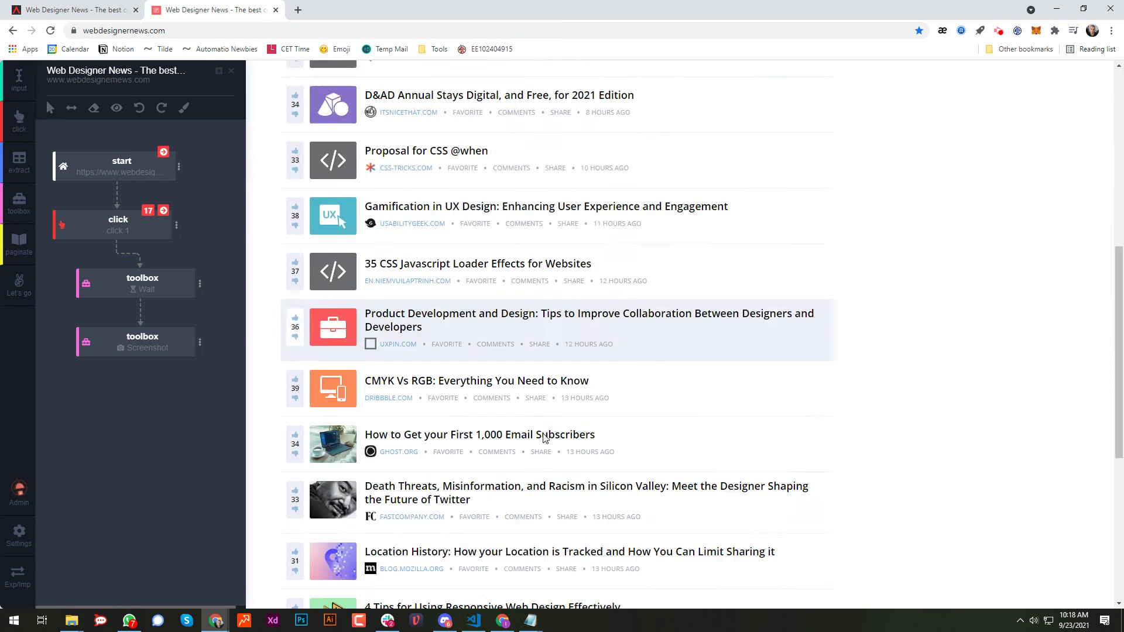
{"action": "scroll", "coordinate": [544, 438], "scroll_direction": "down", "scroll_amount": 6}
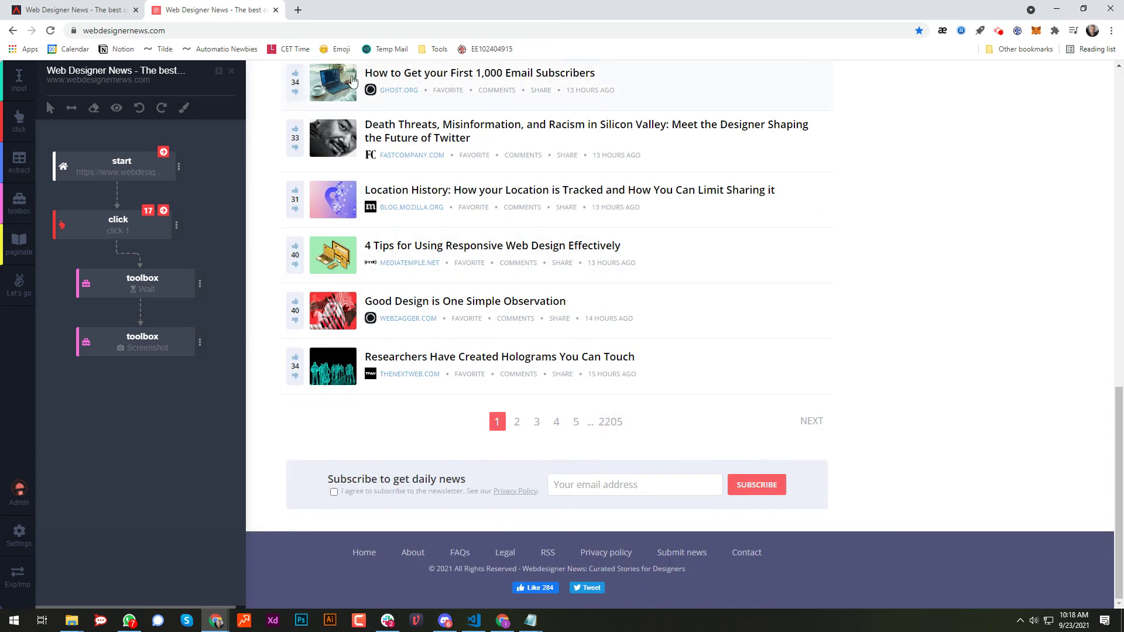
{"action": "left_click", "coordinate": [19, 243]}
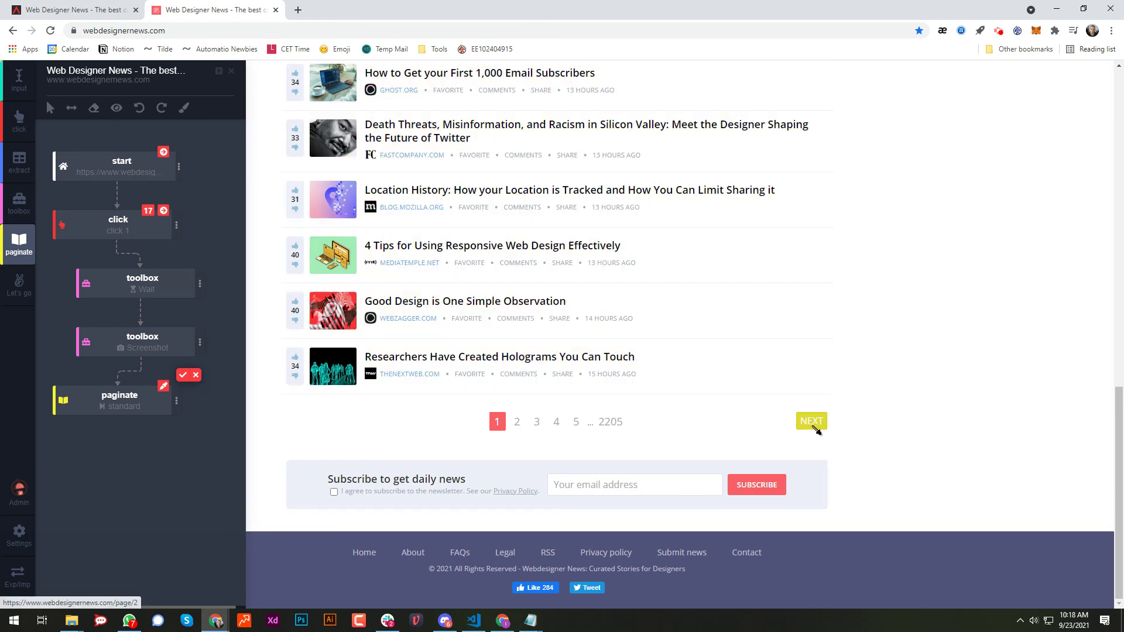
- Make the paginate step use the NEXT link and loop back to the click step 10 times
{"action": "left_click", "coordinate": [816, 430]}
{"action": "left_click", "coordinate": [182, 375]}
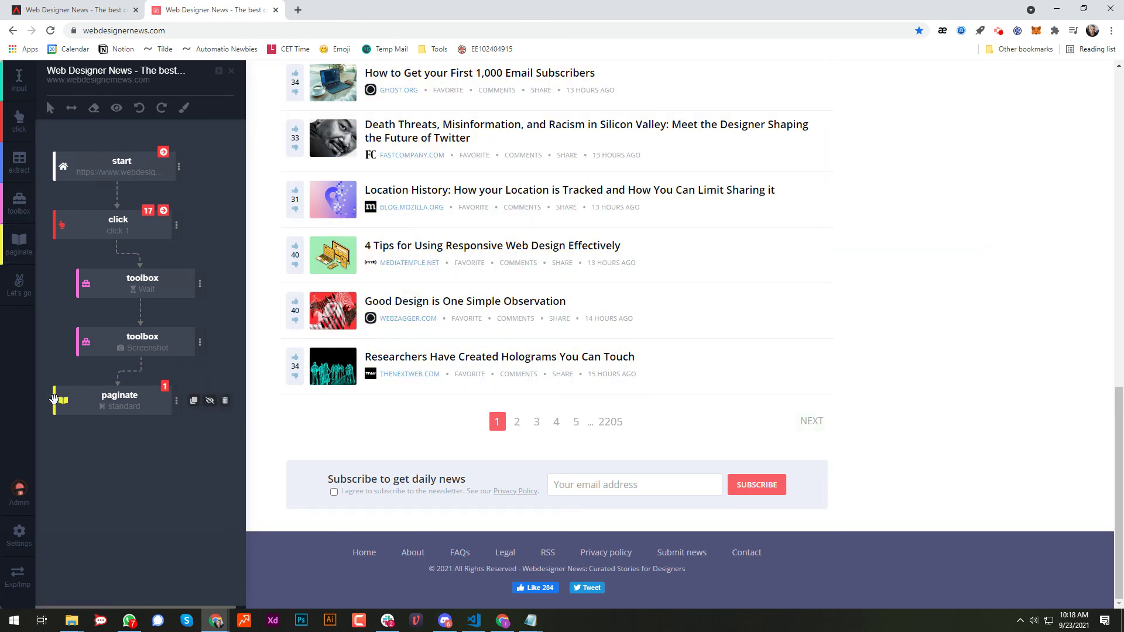
{"action": "left_click_drag", "start_coordinate": [54, 400], "coordinate": [64, 225]}
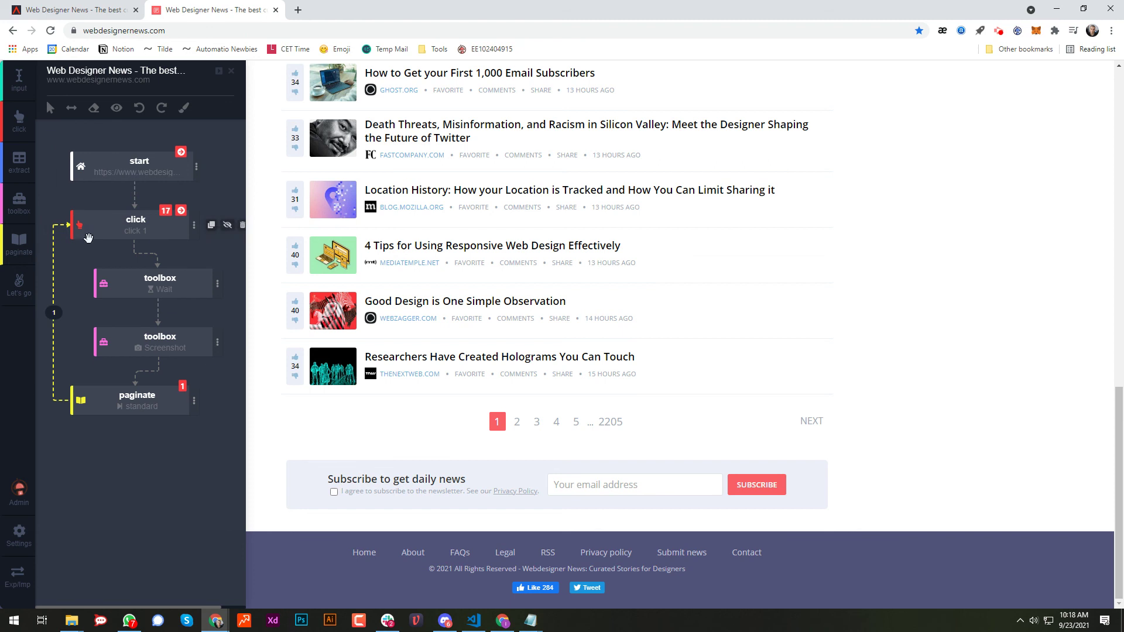
{"action": "mouse_move", "coordinate": [55, 312]}
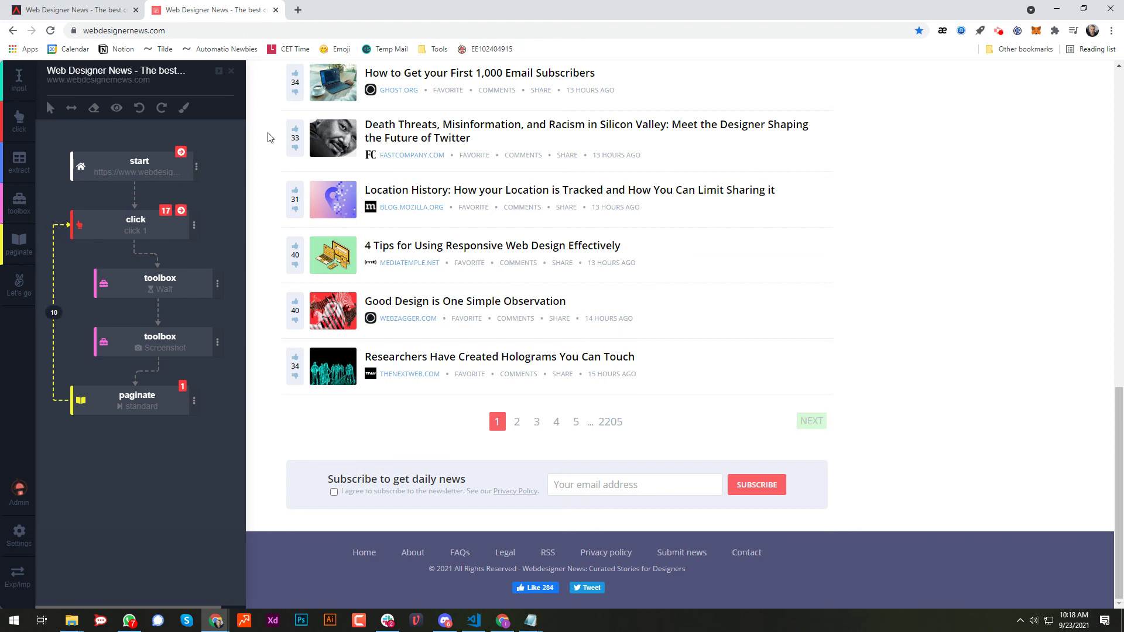
- Enable a Schedule trigger on the start step with an interval of 1 day
{"action": "left_click", "coordinate": [196, 167]}
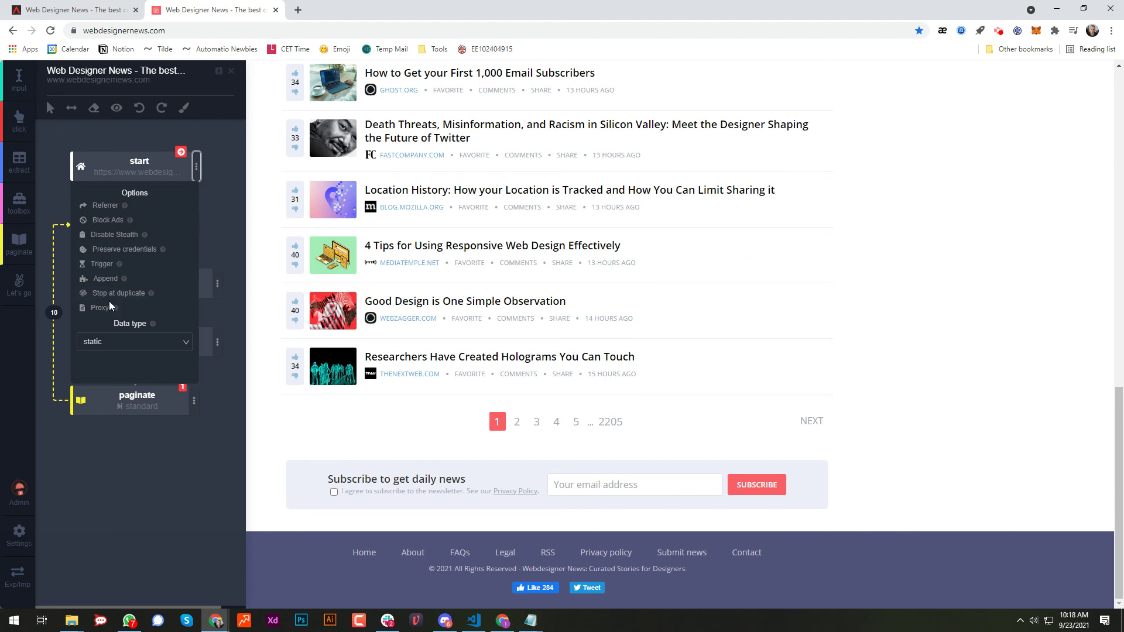
{"action": "left_click", "coordinate": [103, 264]}
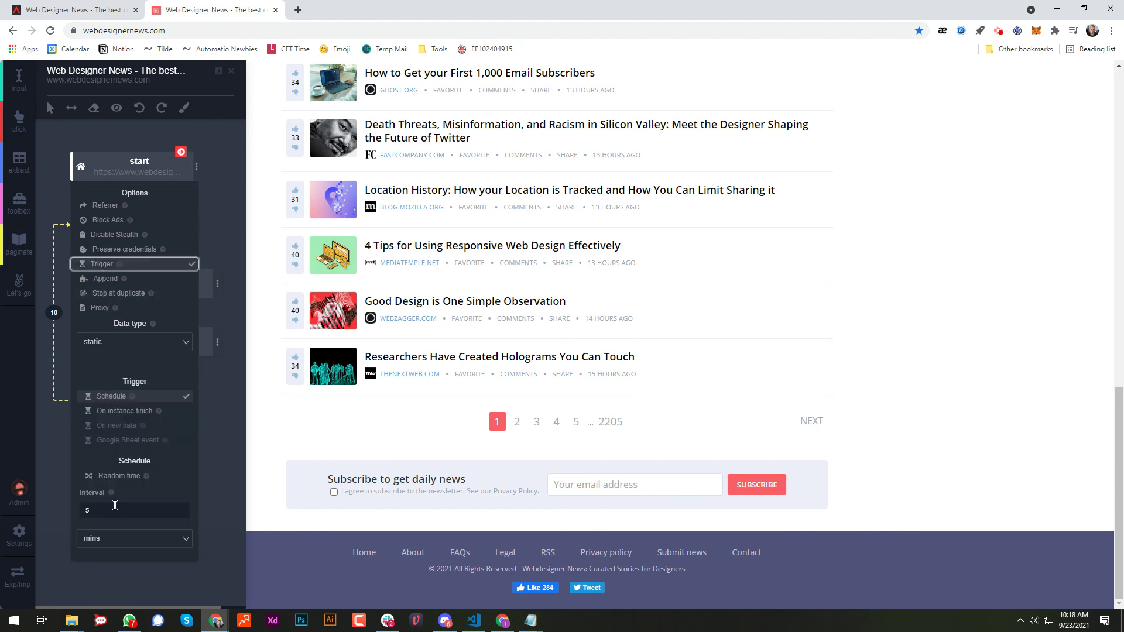
{"action": "left_click", "coordinate": [113, 509]}
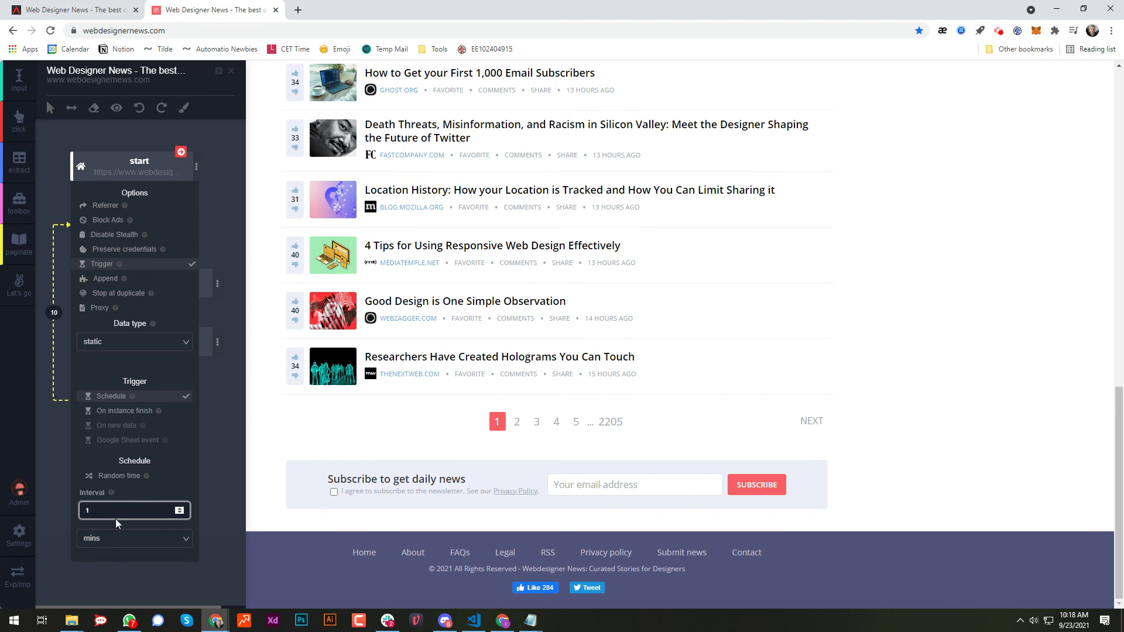
{"action": "left_click", "coordinate": [109, 533]}
{"action": "left_click", "coordinate": [104, 520]}
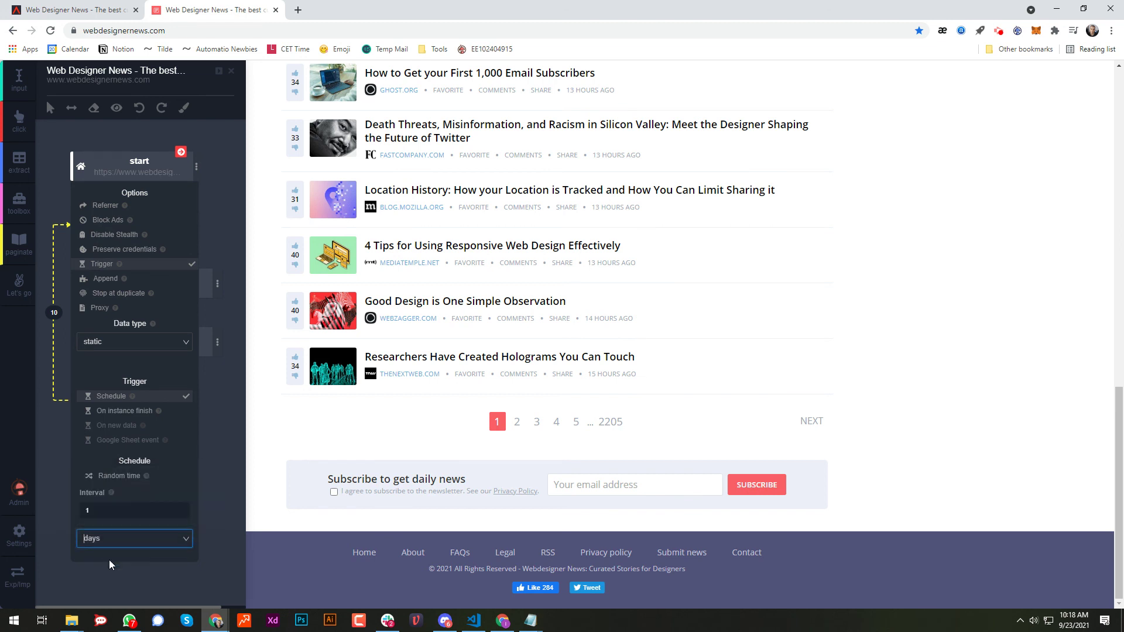
{"action": "left_click", "coordinate": [105, 569]}
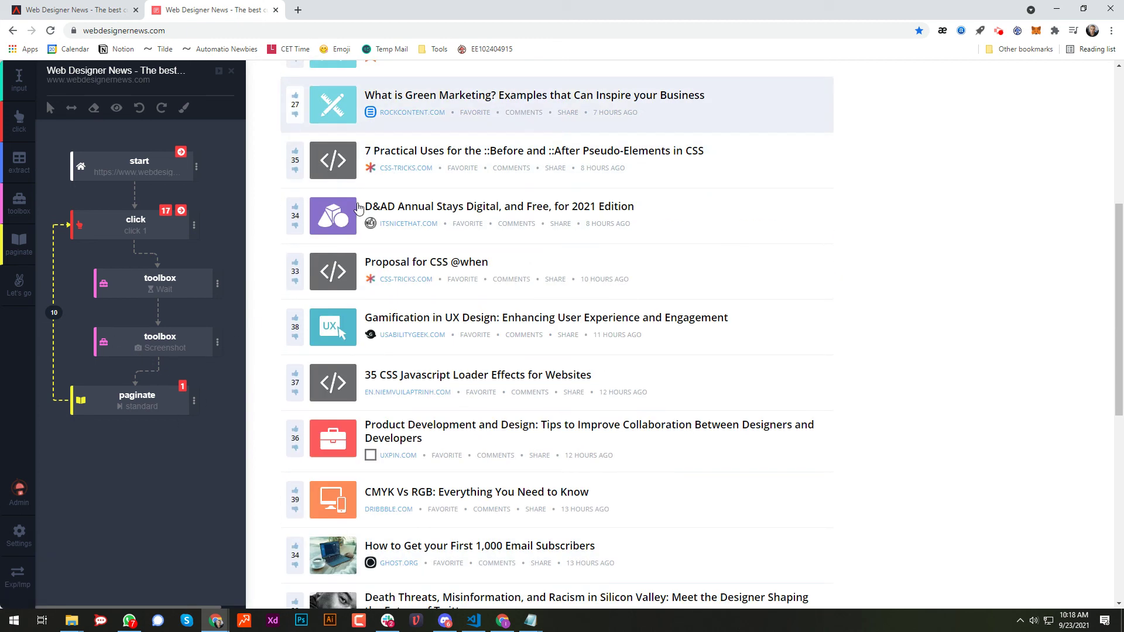
- Swap the bot editor panel back to the right side of the Web Designer News page
{"action": "scroll", "coordinate": [293, 388], "scroll_direction": "down", "scroll_amount": 4}
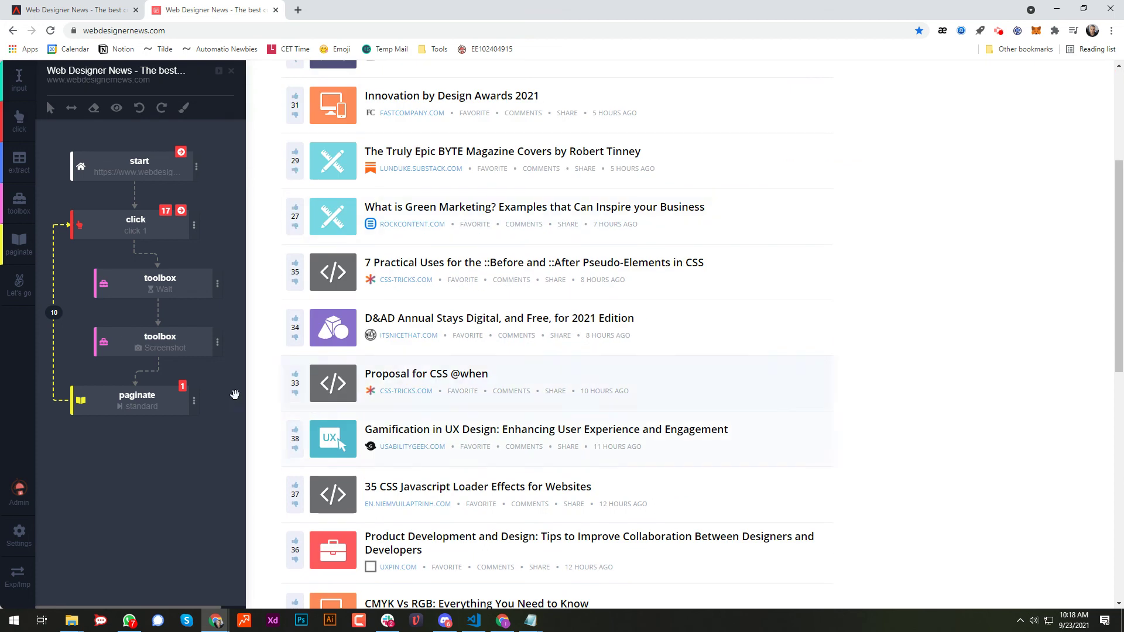
{"action": "scroll", "coordinate": [295, 245], "scroll_direction": "up", "scroll_amount": 4}
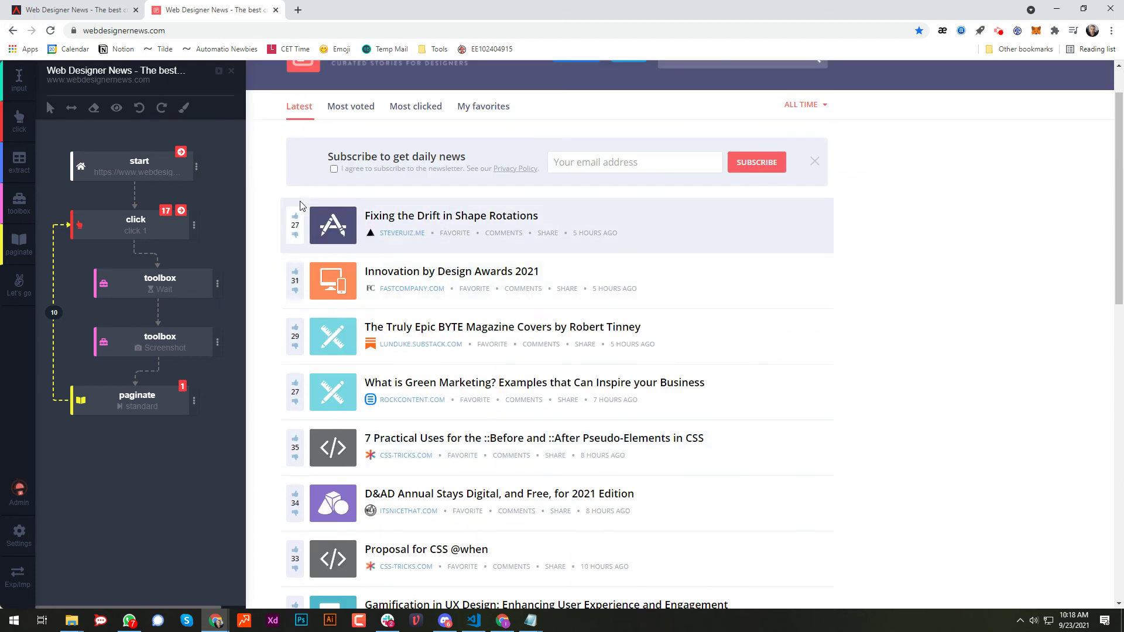
{"action": "left_click", "coordinate": [71, 108]}
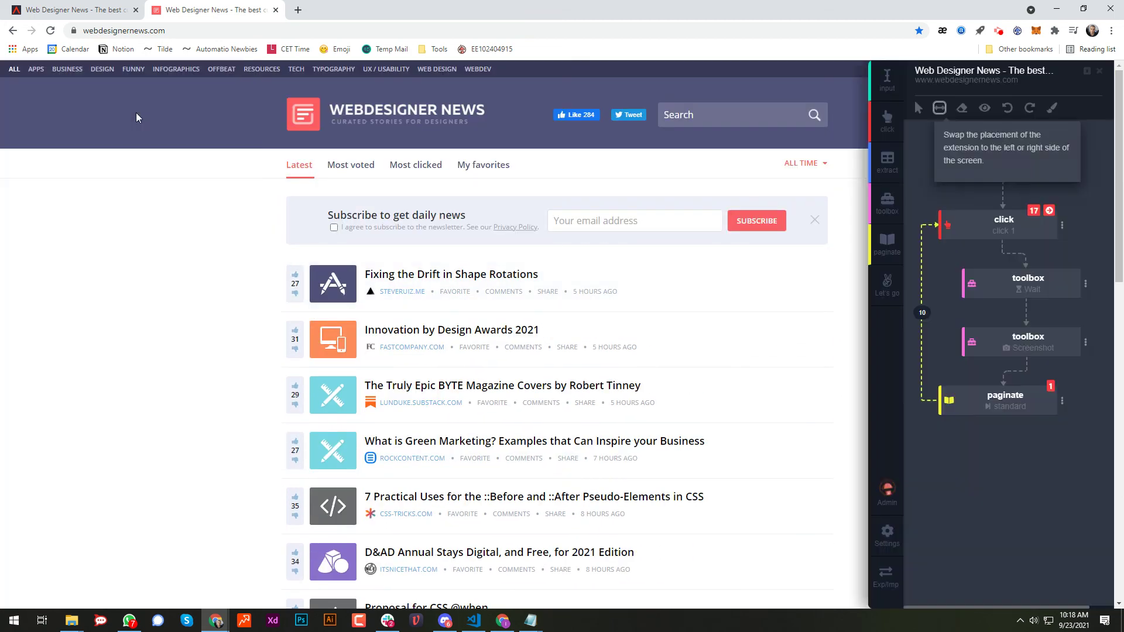